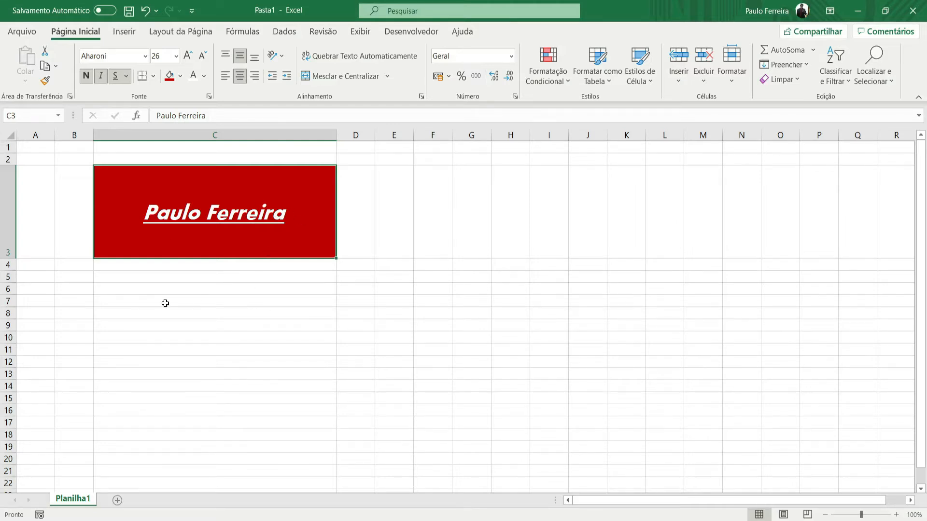
- Replace the text in cell C3 with 1 and remove its bold, italic and underline formatting
{"action": "type", "text": "1"}
{"action": "key", "text": "Return"}
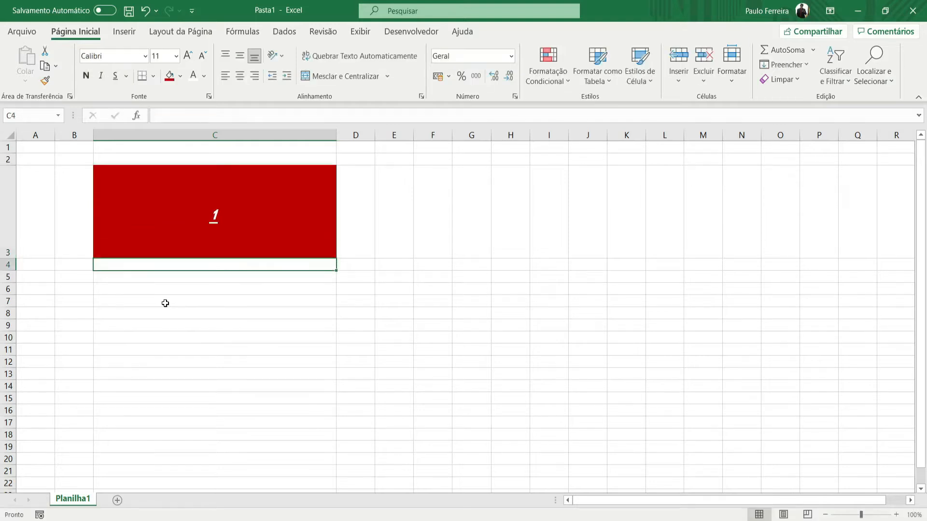
{"action": "left_click", "coordinate": [213, 217]}
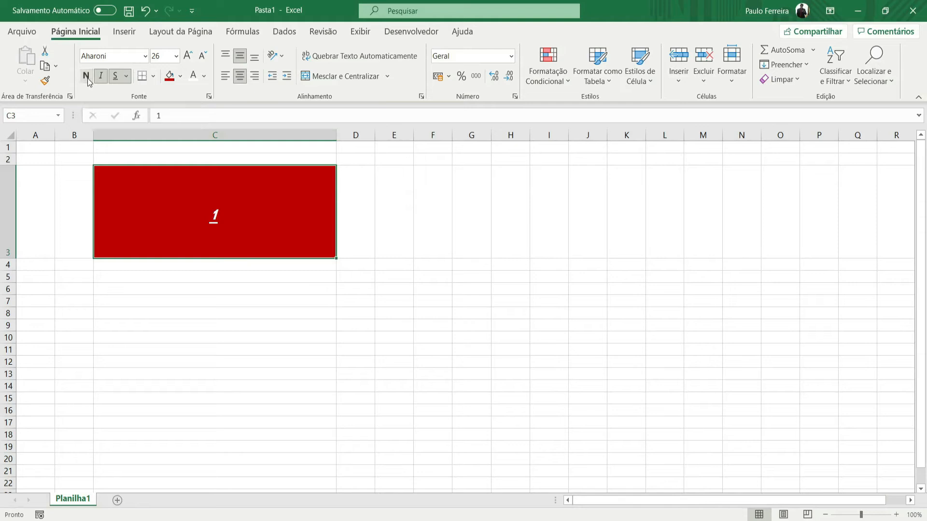
{"action": "left_click", "coordinate": [99, 77]}
{"action": "left_click", "coordinate": [115, 76]}
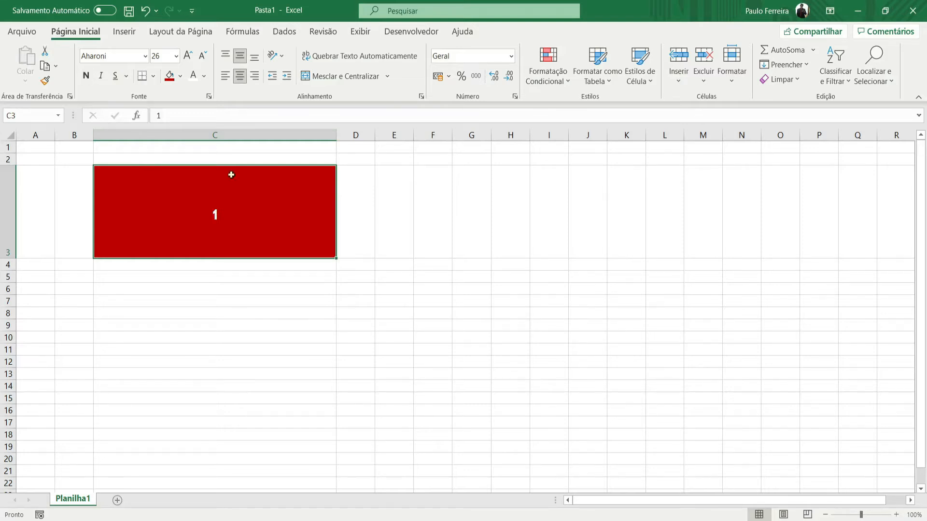
- Fill cell C3 with the standard blue colour and enlarge its font to size 72
{"action": "left_click", "coordinate": [182, 76]}
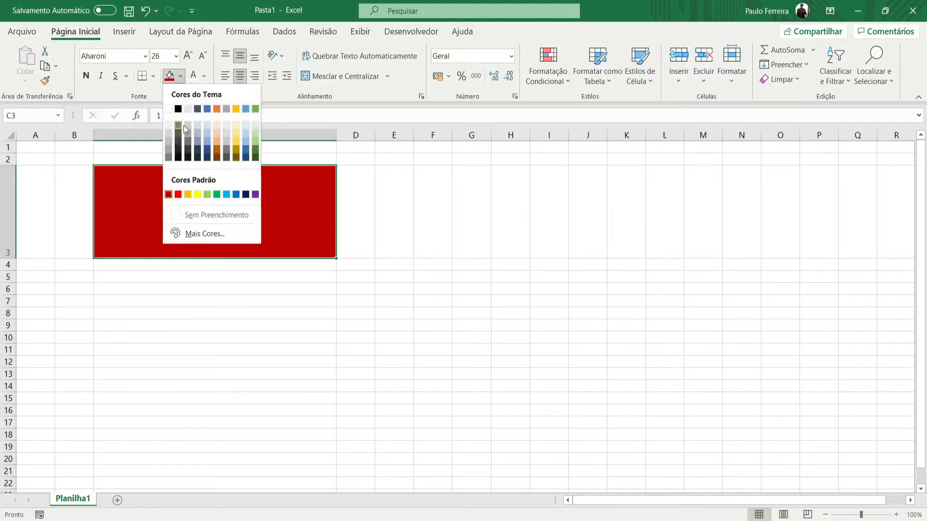
{"action": "left_click", "coordinate": [235, 195]}
{"action": "left_click", "coordinate": [188, 56]}
{"action": "left_click", "coordinate": [188, 56]}
{"action": "left_click", "coordinate": [187, 56]}
{"action": "left_click", "coordinate": [188, 56]}
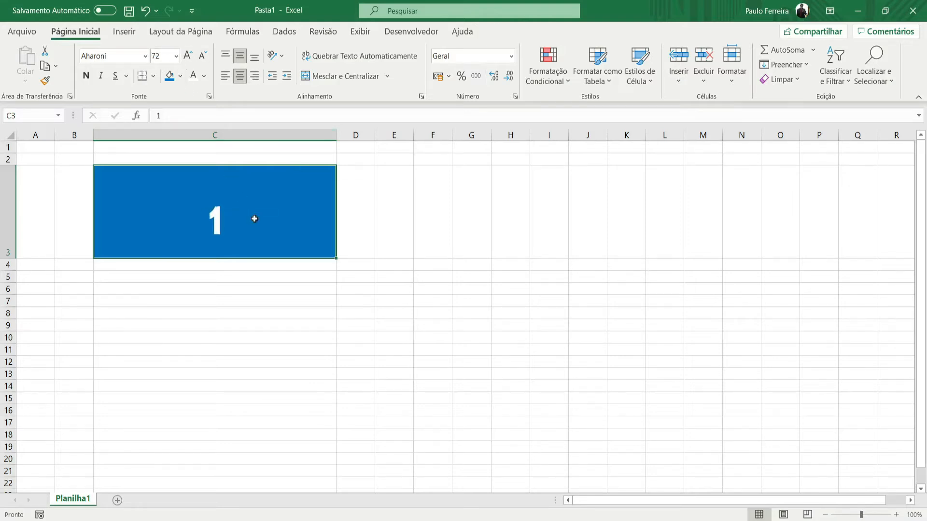
- Enter 2 in cell C3 and change the cell's font to Arial
{"action": "type", "text": "2"}
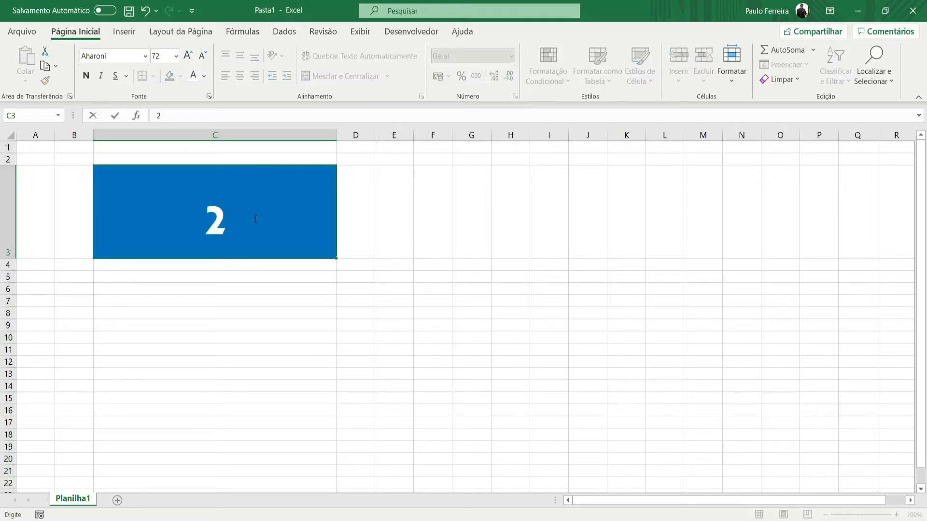
{"action": "key", "text": "Return"}
{"action": "left_click", "coordinate": [251, 219]}
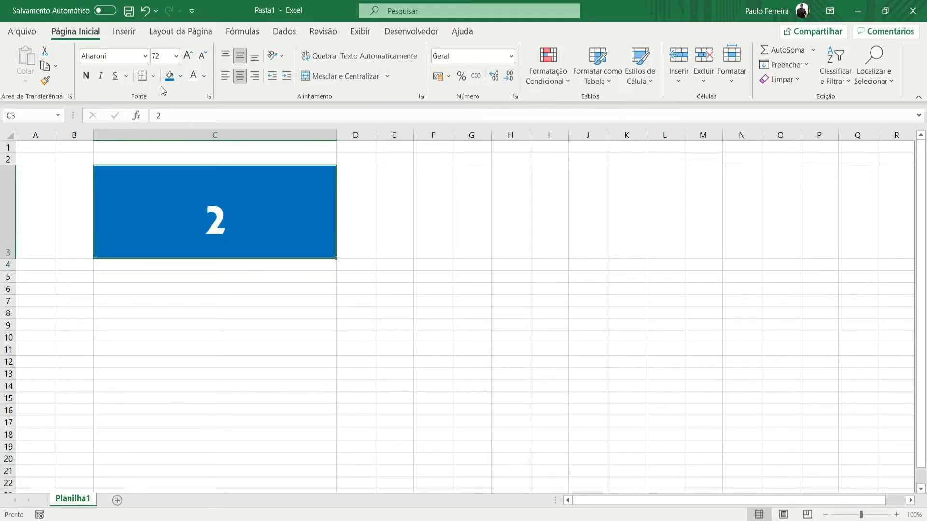
{"action": "left_click", "coordinate": [144, 56]}
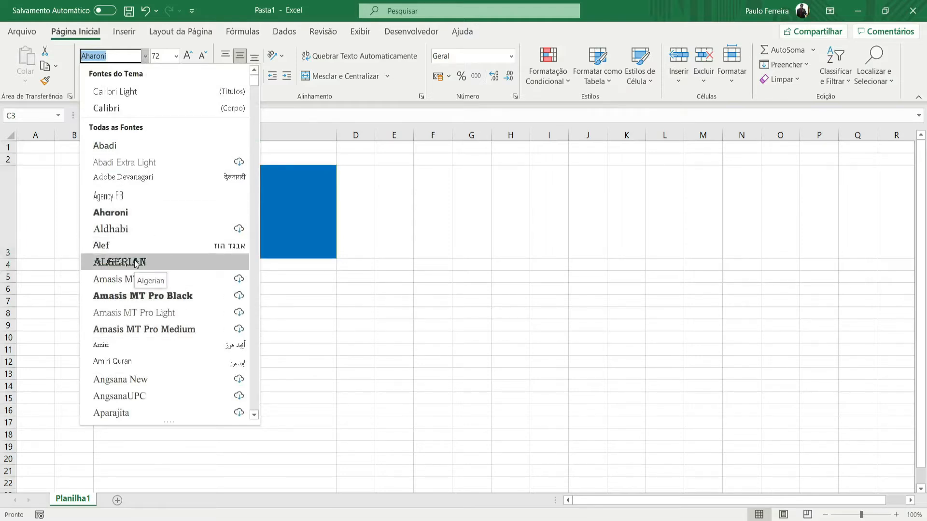
{"action": "scroll", "coordinate": [134, 260], "scroll_direction": "down", "scroll_amount": 2}
{"action": "left_click", "coordinate": [128, 298]}
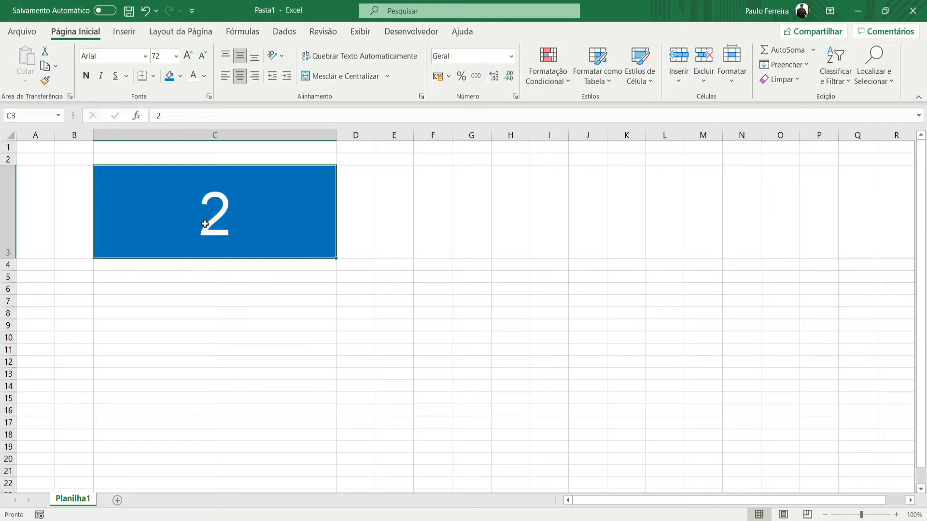
- Enter 0,2 in cell C3 and replace it with 1,00
{"action": "type", "text": "0,2"}
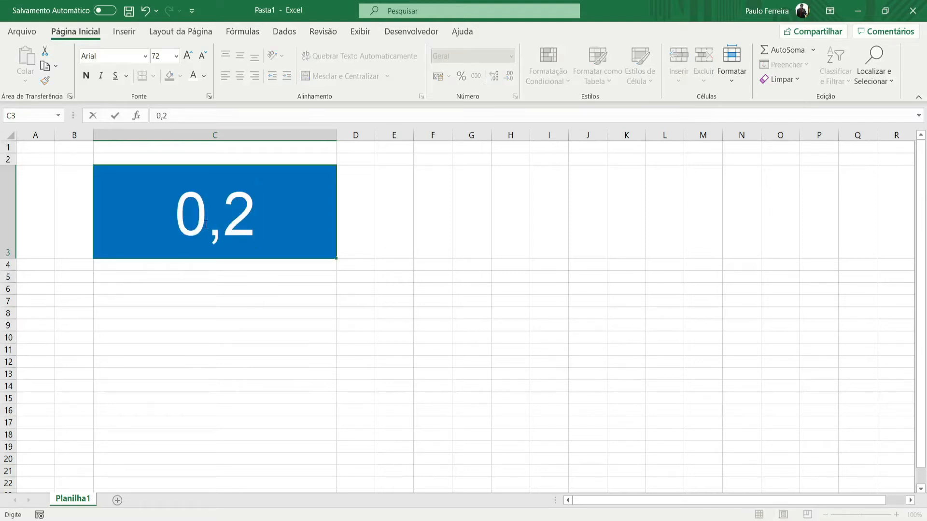
{"action": "key", "text": "Return"}
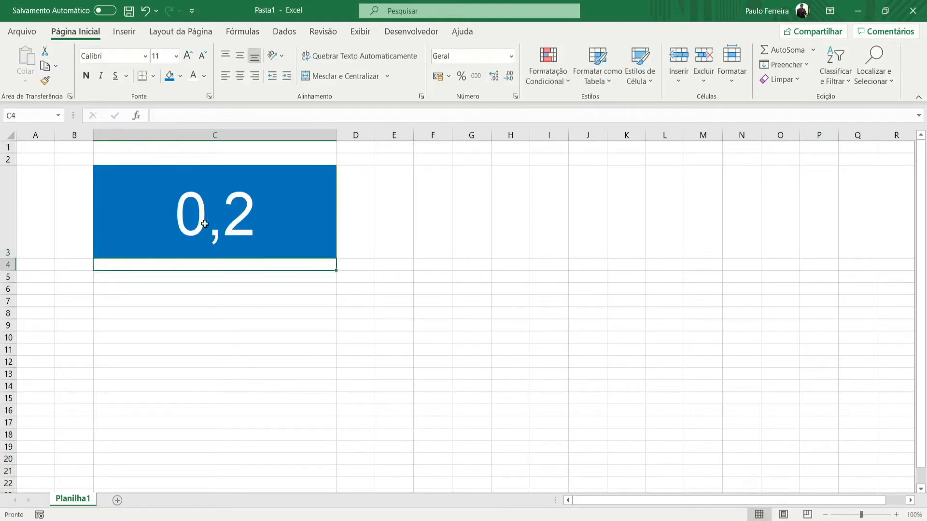
{"action": "left_click", "coordinate": [205, 224]}
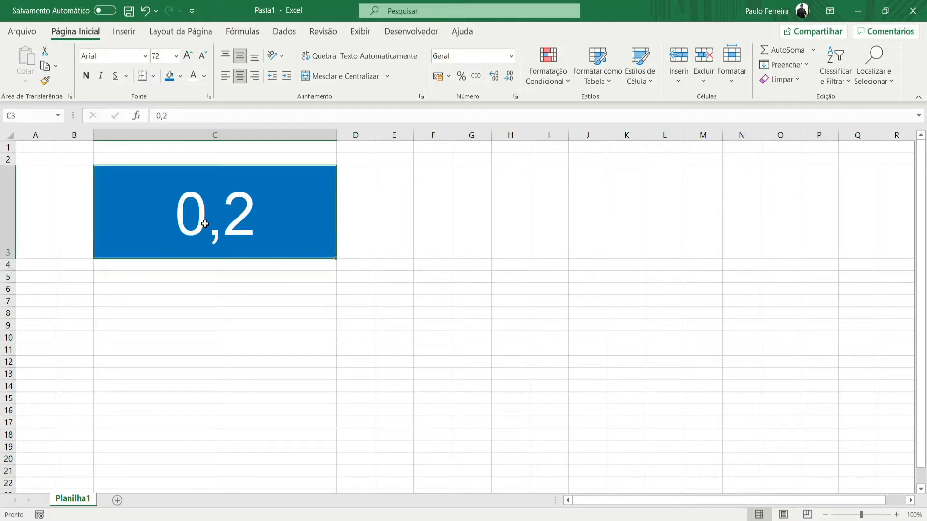
{"action": "type", "text": "1,00"}
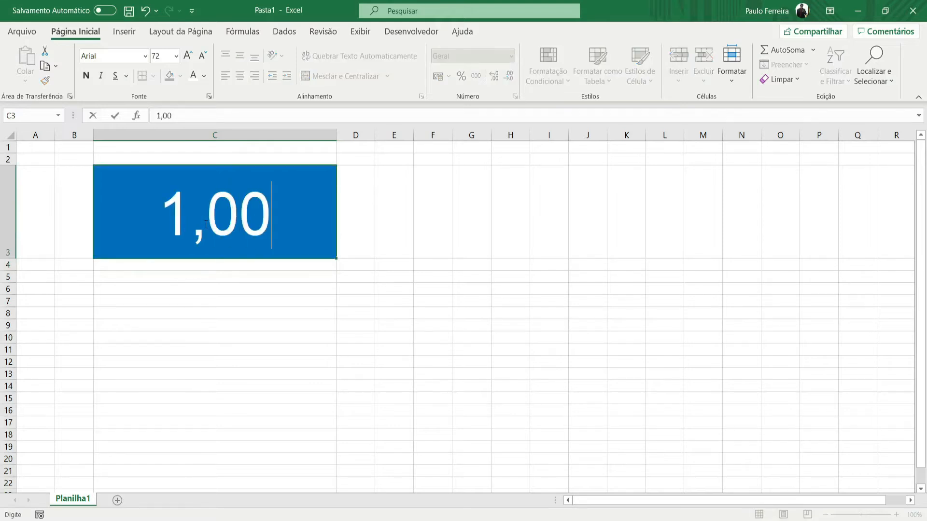
{"action": "key", "text": "Return"}
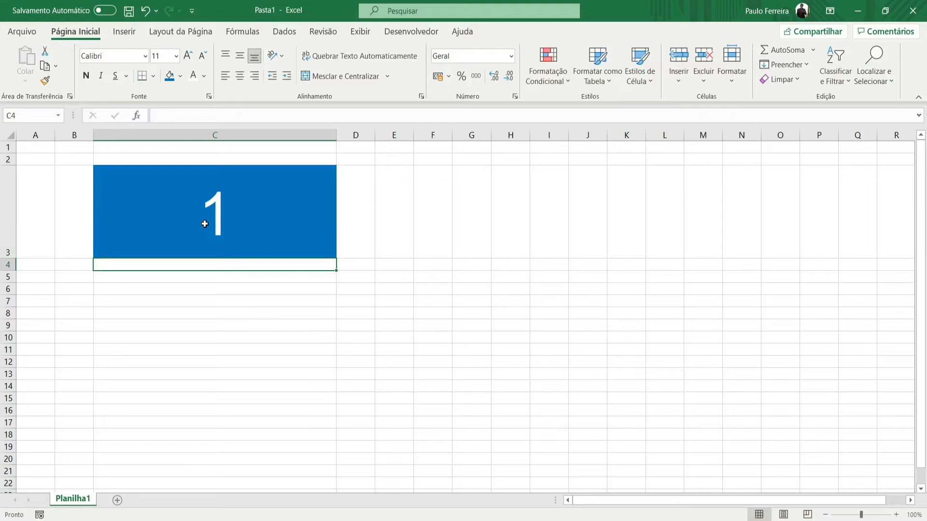
- Enter 1,00 in cell C3 once more while it uses the Geral format
{"action": "left_click", "coordinate": [205, 225]}
{"action": "key", "text": "F2"}
{"action": "type", "text": ",00"}
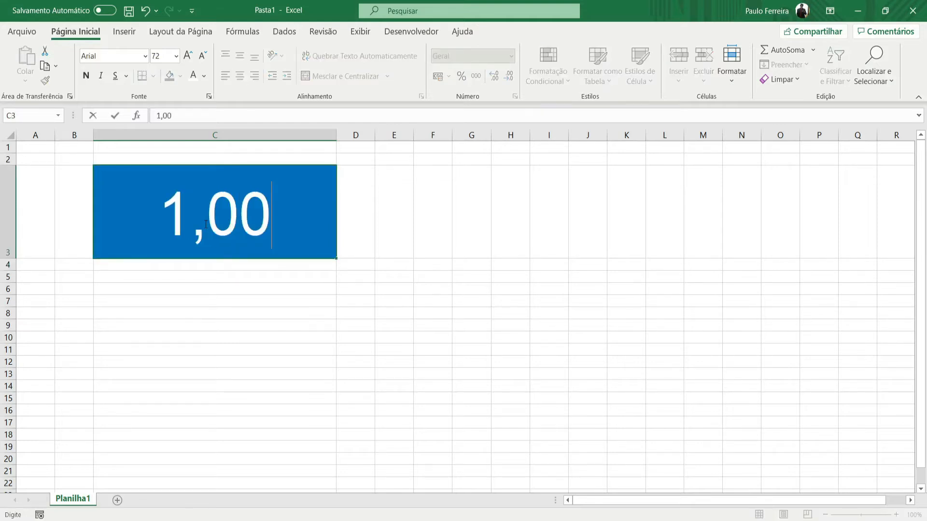
{"action": "key", "text": "Return"}
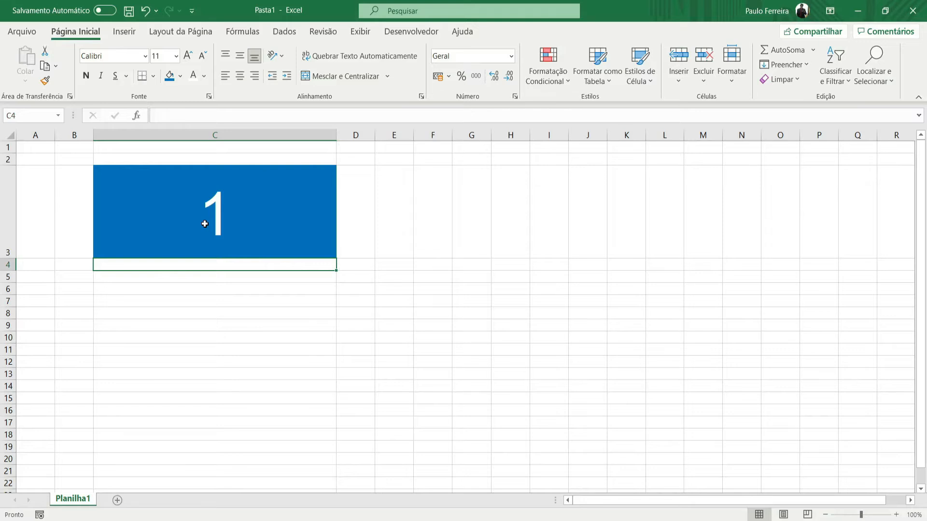
- Replace the number in cell C3 with 2,40
{"action": "left_click", "coordinate": [205, 224]}
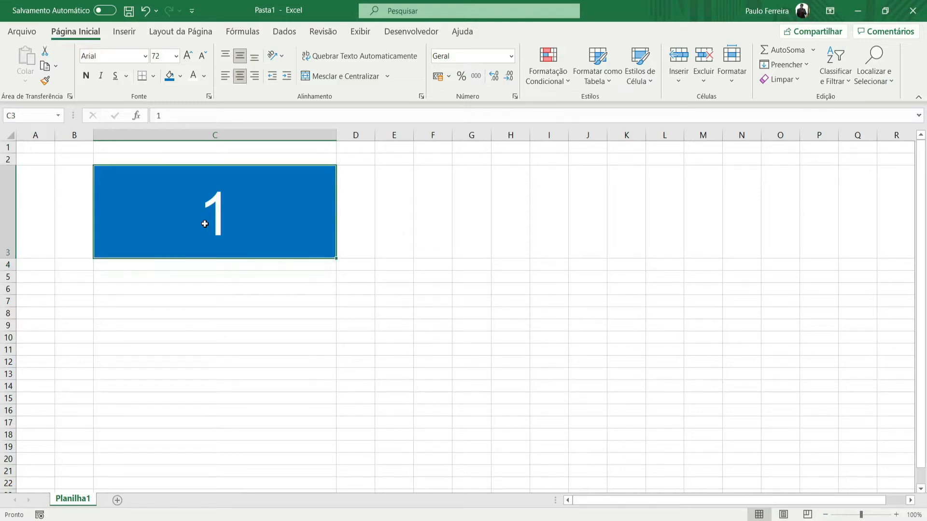
{"action": "type", "text": "2,"}
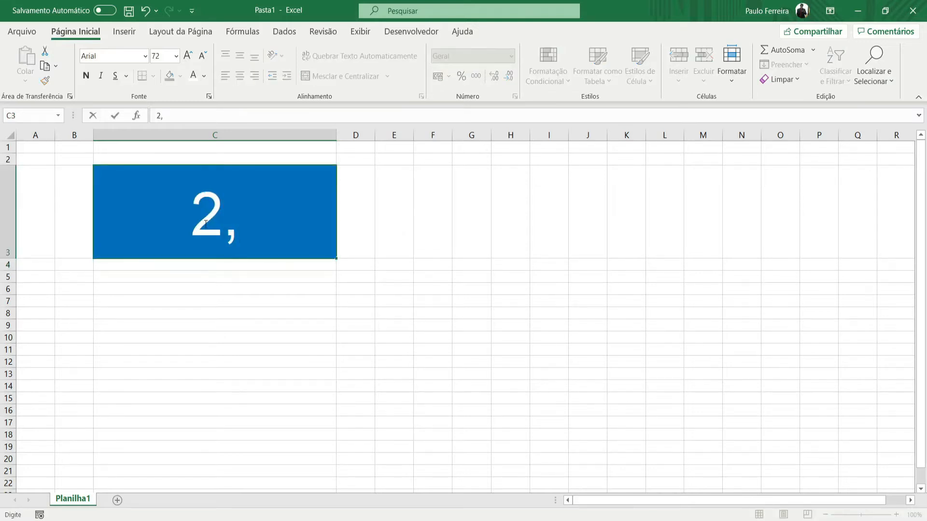
{"action": "type", "text": "40"}
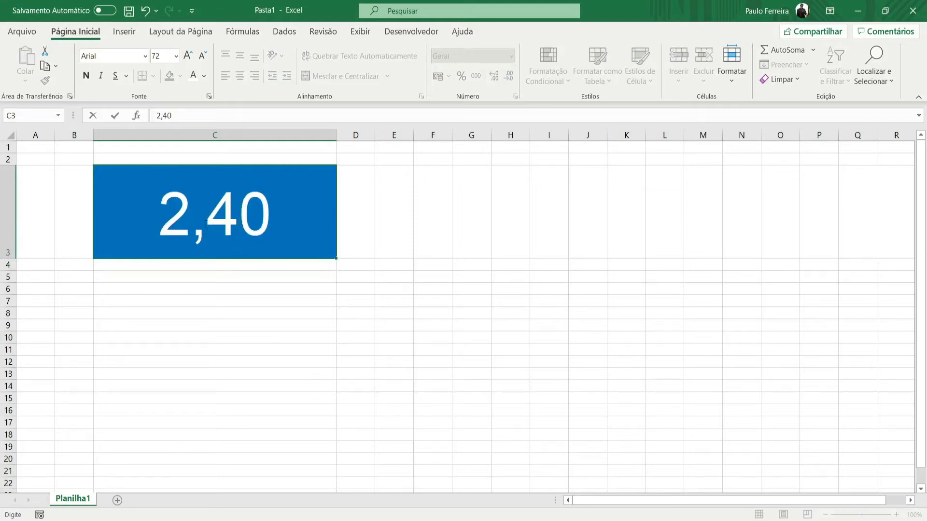
{"action": "key", "text": "Return"}
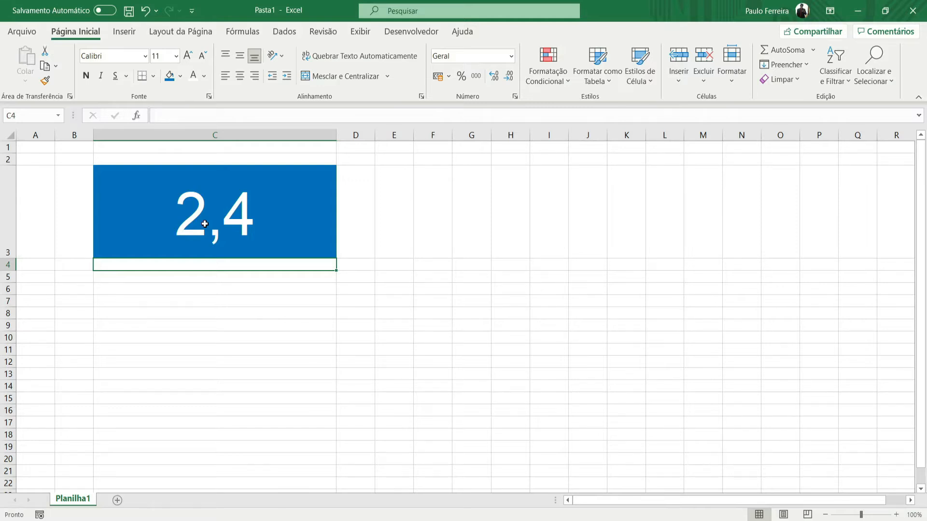
- Test leading zeros in cell C3 by entering 01 and replacing it with 08
{"action": "left_click", "coordinate": [205, 224]}
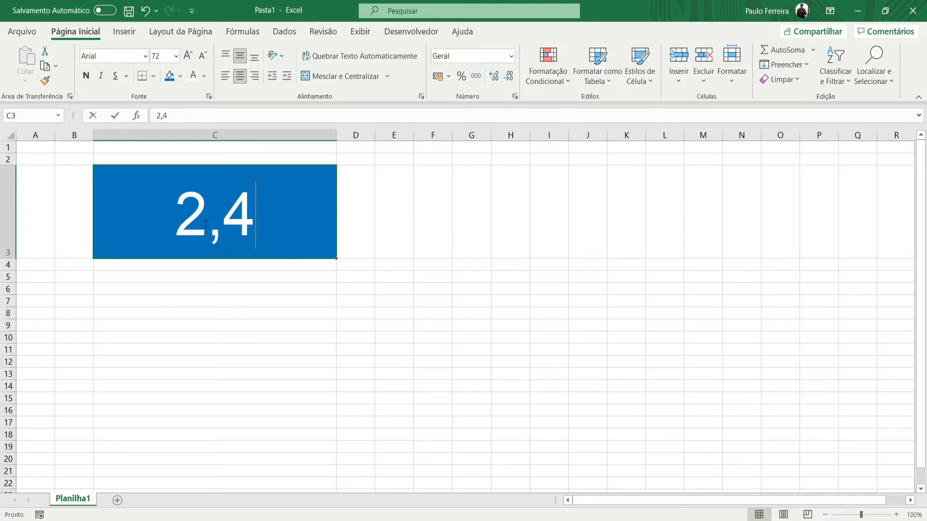
{"action": "type", "text": "01"}
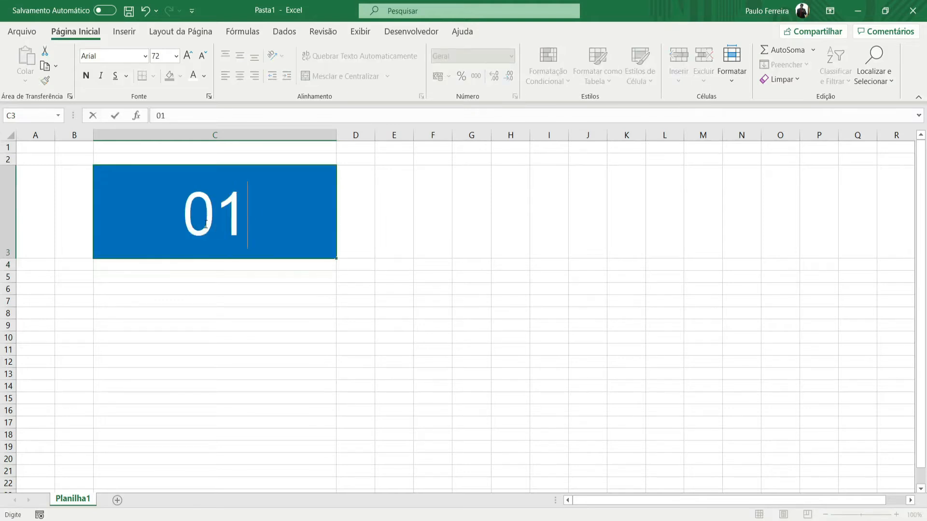
{"action": "key", "text": "Return"}
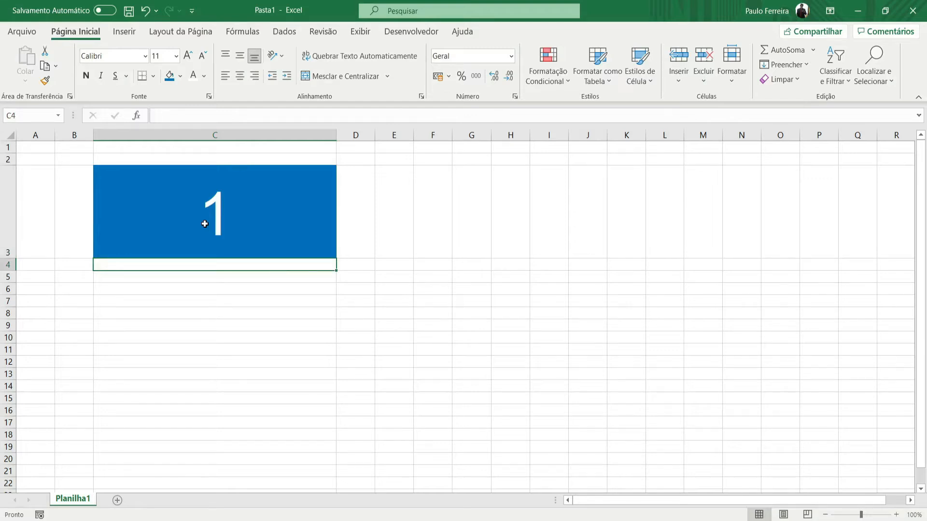
{"action": "type", "text": "0"}
{"action": "key", "text": "Escape"}
{"action": "key", "text": "Up"}
{"action": "type", "text": "08"}
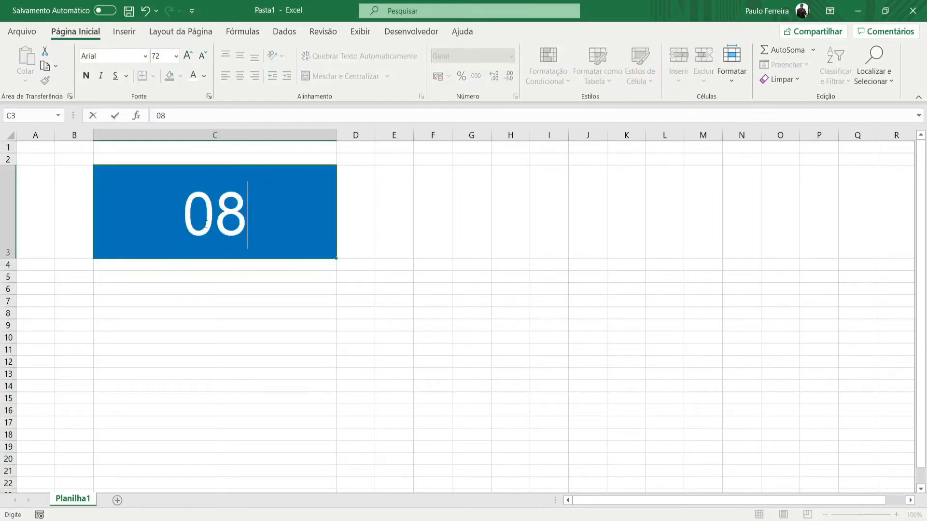
{"action": "key", "text": "Return"}
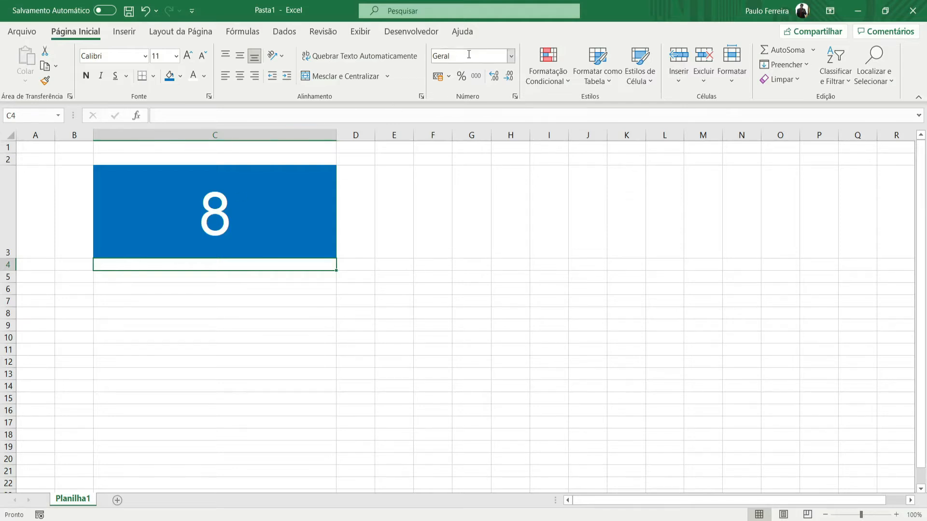
- Apply the Número format to cell C3 and enter 5 in it
{"action": "left_click", "coordinate": [259, 210]}
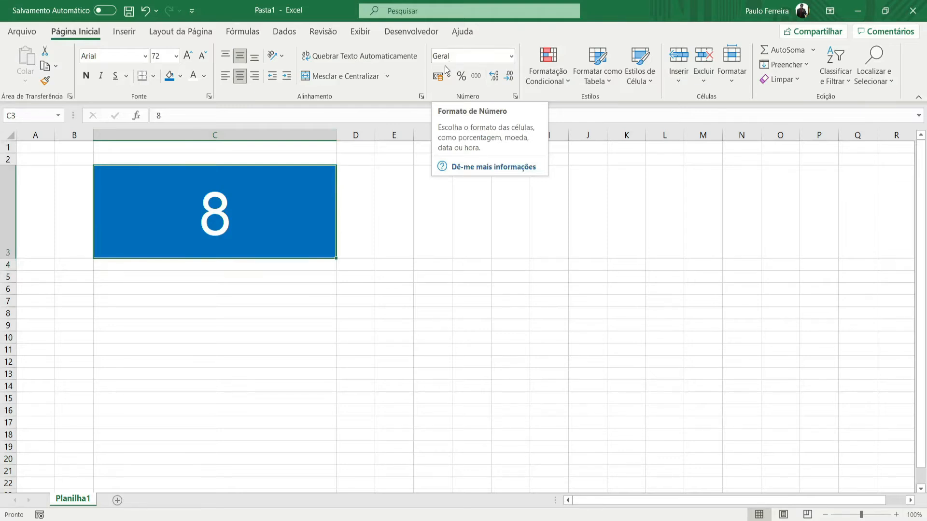
{"action": "left_click", "coordinate": [510, 57]}
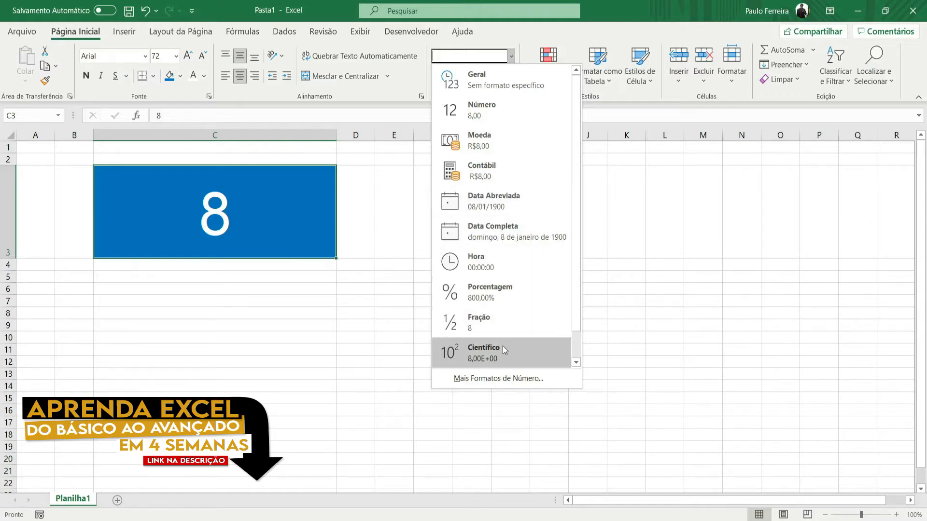
{"action": "left_click", "coordinate": [532, 110]}
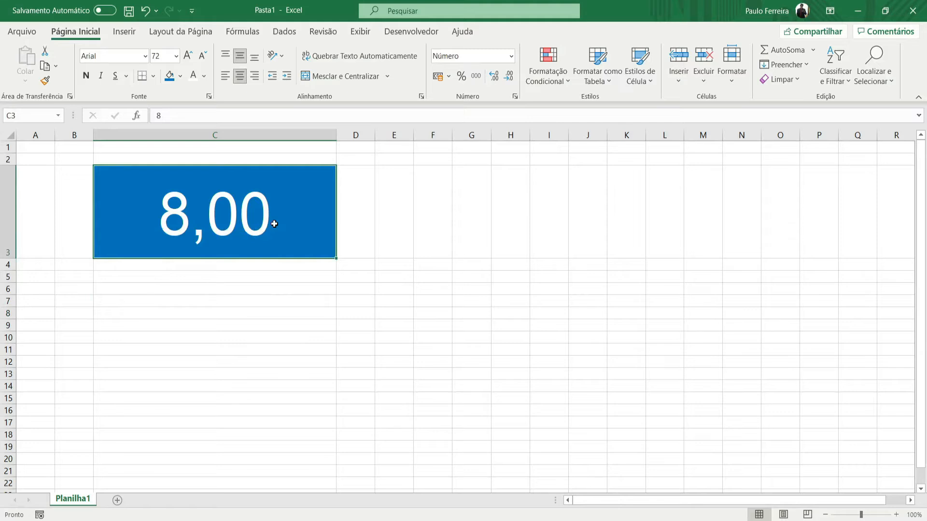
{"action": "type", "text": "5"}
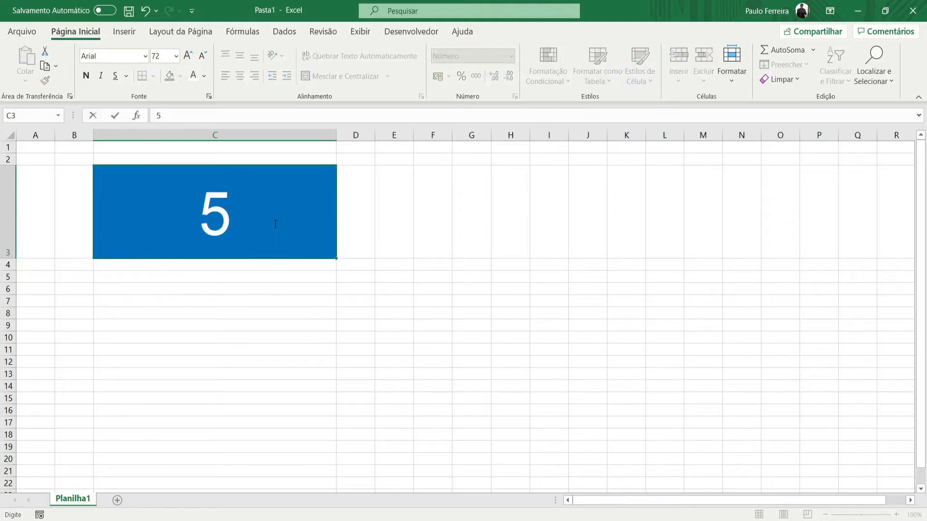
{"action": "key", "text": "Return"}
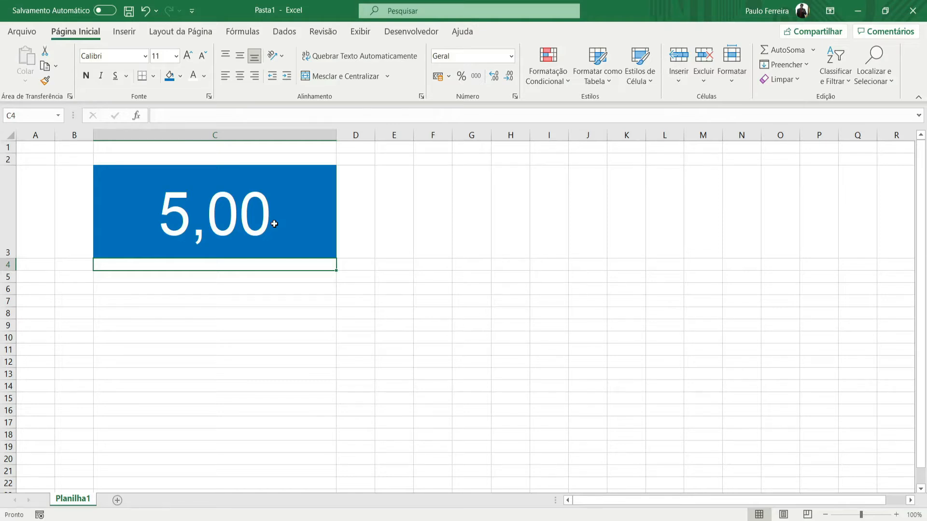
- Try to add the R$ currency symbol by hand before the 5 in cell C3
{"action": "double_click", "coordinate": [177, 229]}
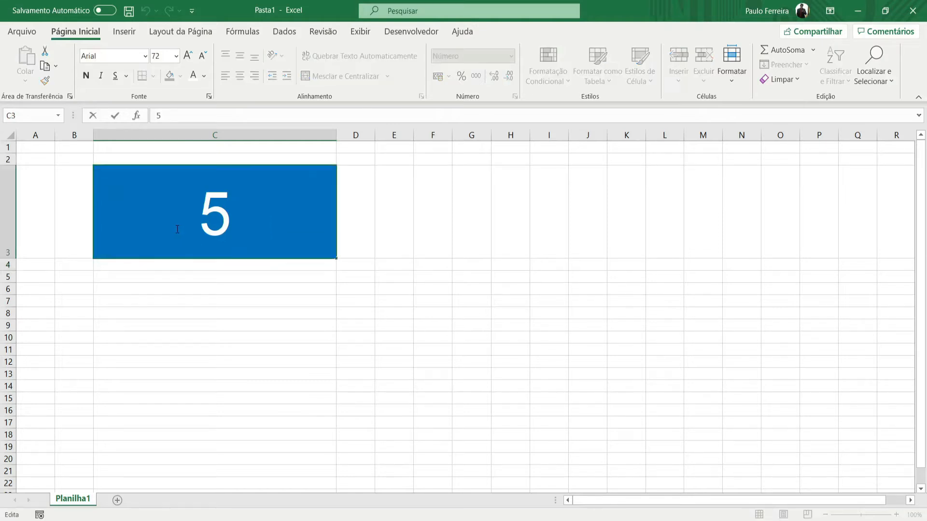
{"action": "type", "text": "R$"}
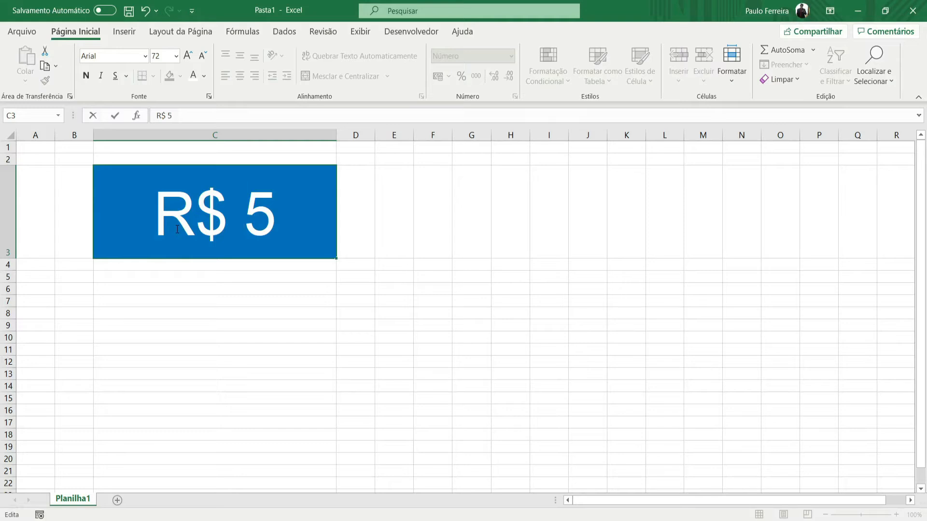
{"action": "key", "text": "ctrl+Return"}
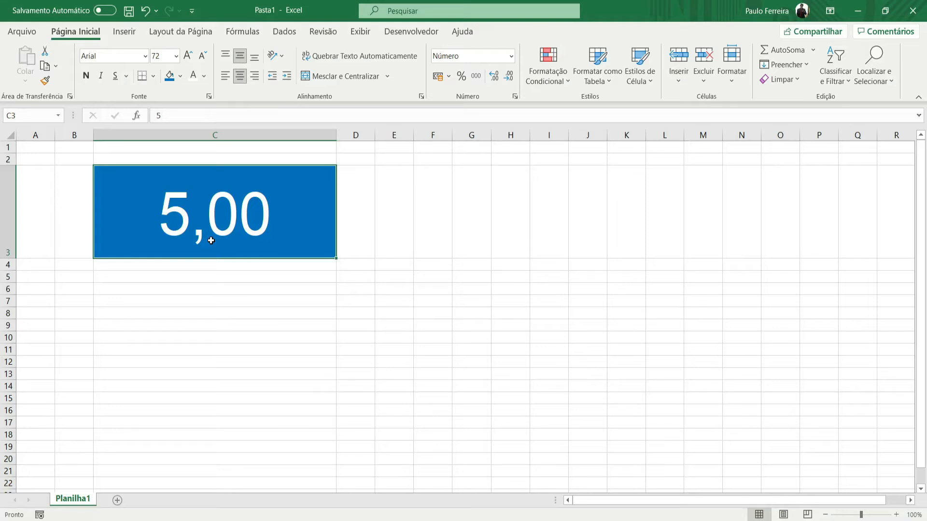
- Replace the number in cell C3 with 9 and reselect the cell
{"action": "type", "text": "9"}
{"action": "key", "text": "Return"}
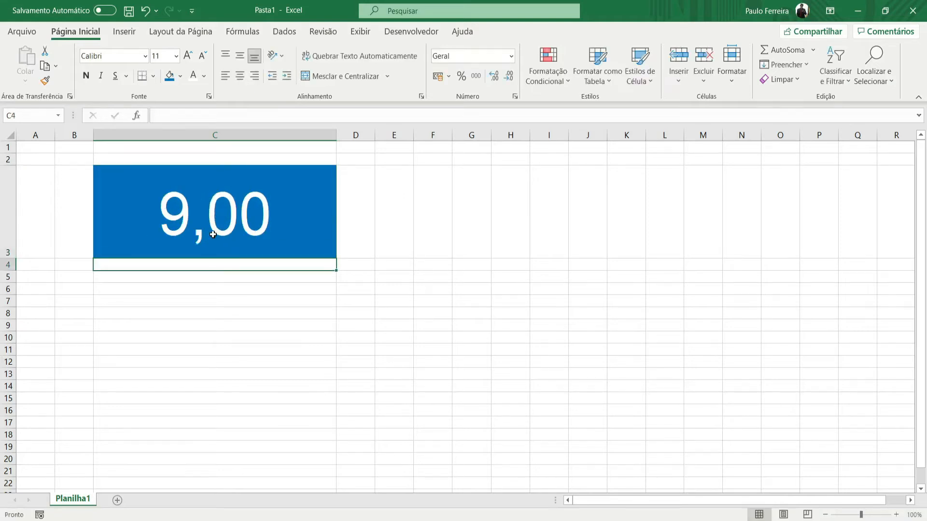
{"action": "left_click", "coordinate": [244, 197]}
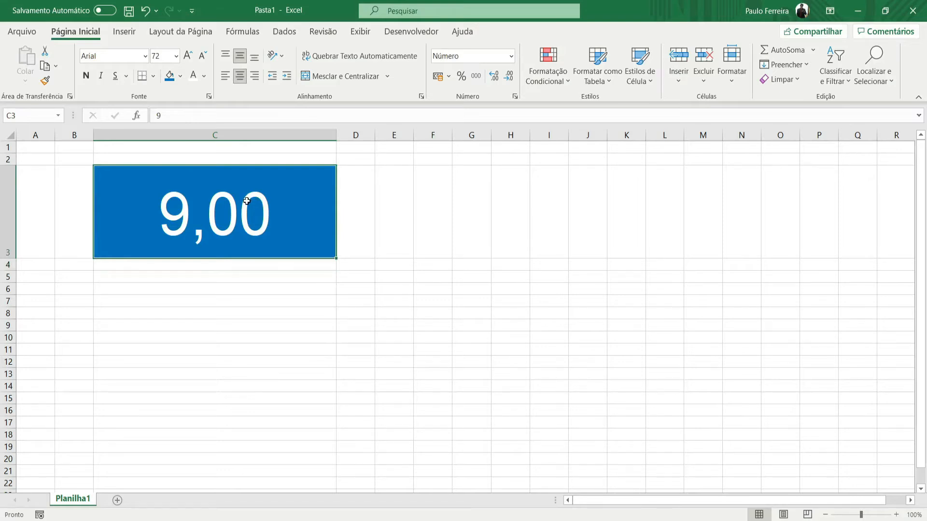
- Apply the Moeda format to the 9 in cell C3 and switch it to Contábil
{"action": "left_click", "coordinate": [510, 56]}
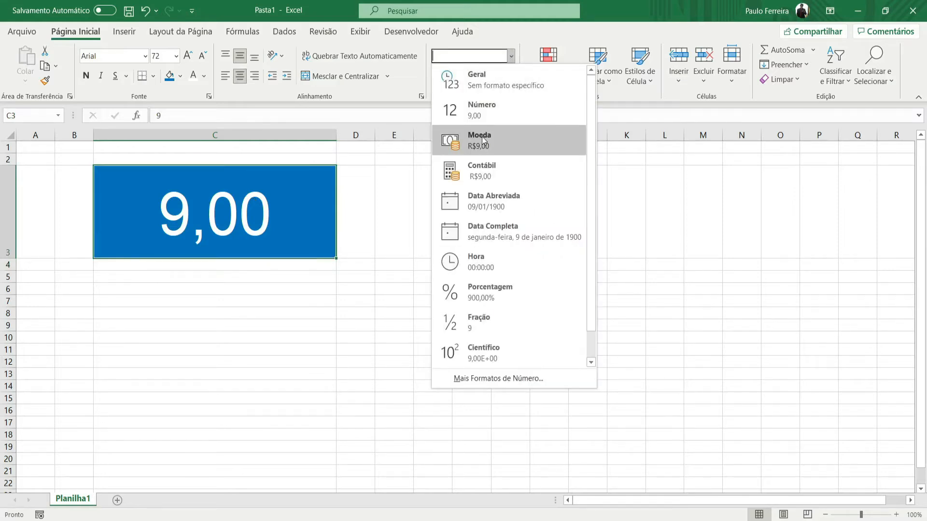
{"action": "left_click", "coordinate": [482, 136]}
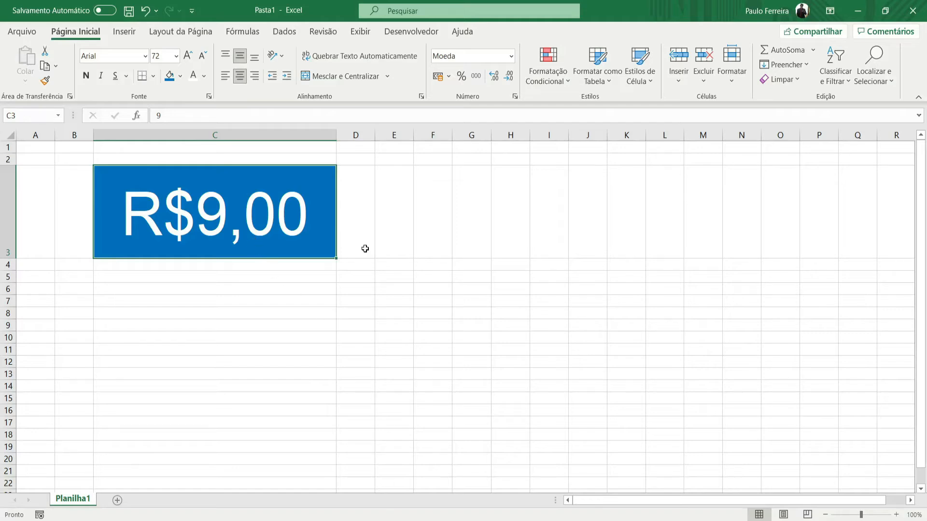
{"action": "left_click", "coordinate": [511, 56]}
{"action": "left_click", "coordinate": [478, 171]}
- Switch cell C3 to Moeda and back to Contábil, and widen column C to roughly twice its width
{"action": "left_click", "coordinate": [511, 56]}
{"action": "left_click", "coordinate": [495, 143]}
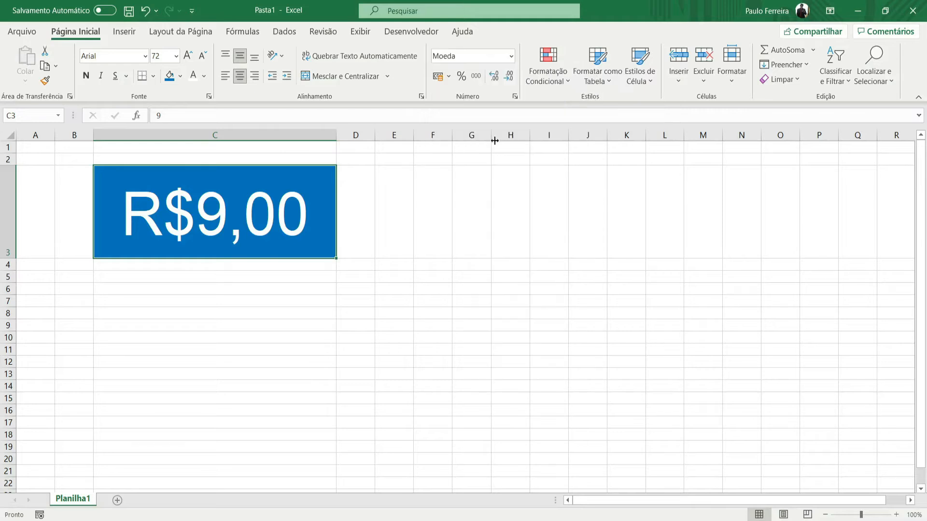
{"action": "left_click", "coordinate": [510, 56]}
{"action": "left_click", "coordinate": [491, 168]}
{"action": "left_click_drag", "start_coordinate": [336, 135], "coordinate": [487, 131]}
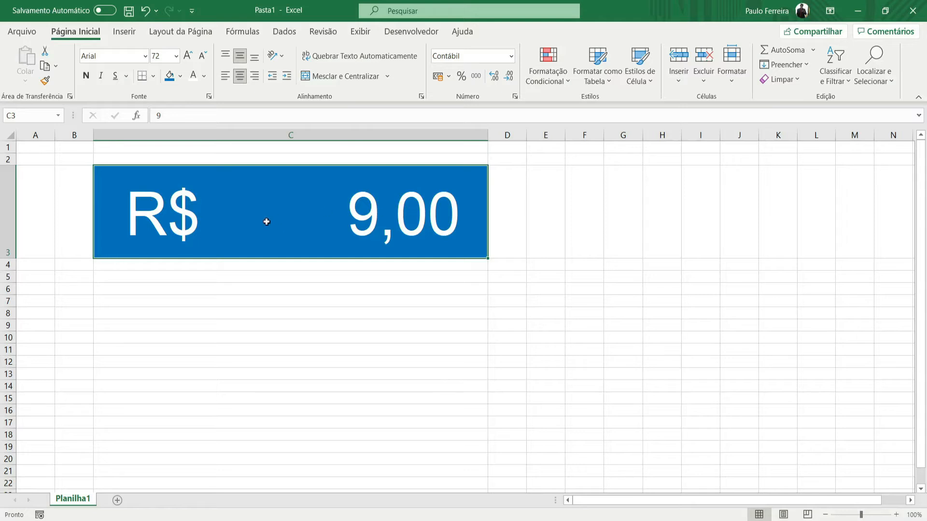
{"action": "left_click_drag", "start_coordinate": [488, 136], "coordinate": [551, 135]}
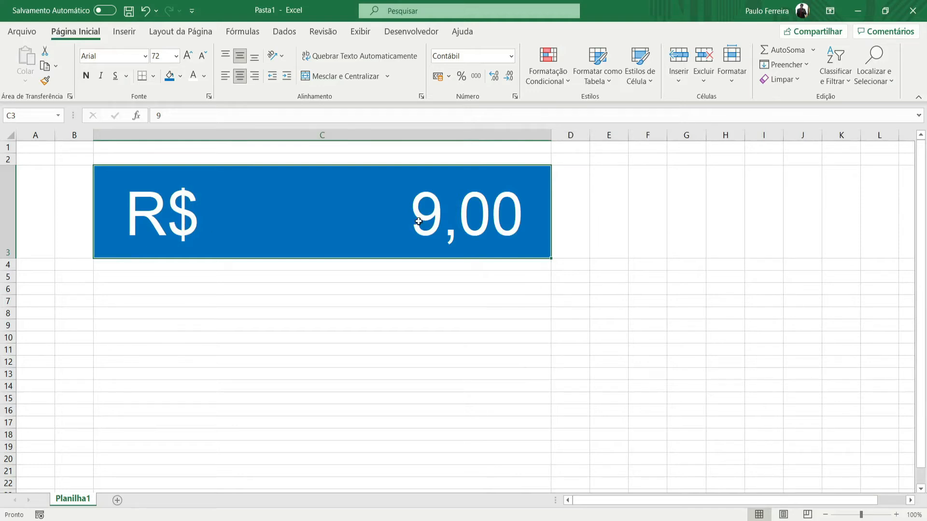
- Alternate cell C3 between the Contábil and Moeda formats in the widened column, ending on Moeda
{"action": "left_click", "coordinate": [511, 57]}
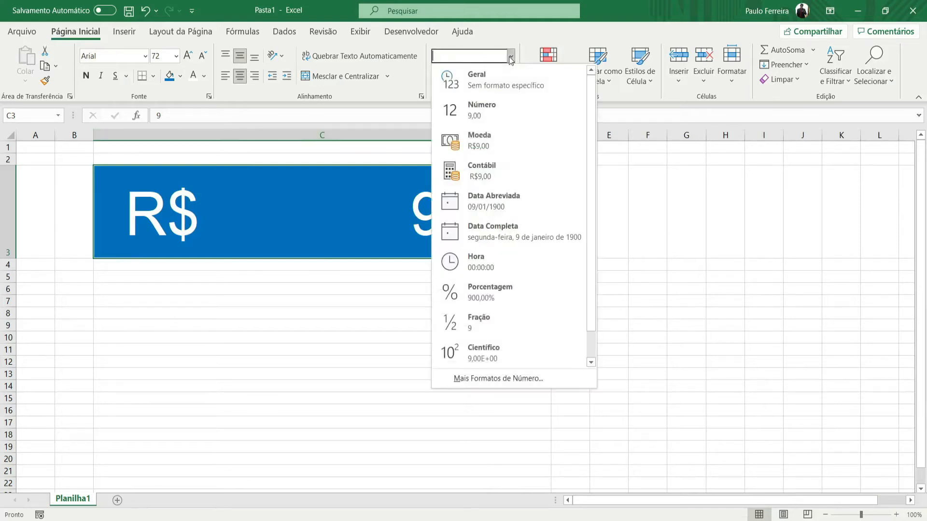
{"action": "left_click", "coordinate": [485, 170]}
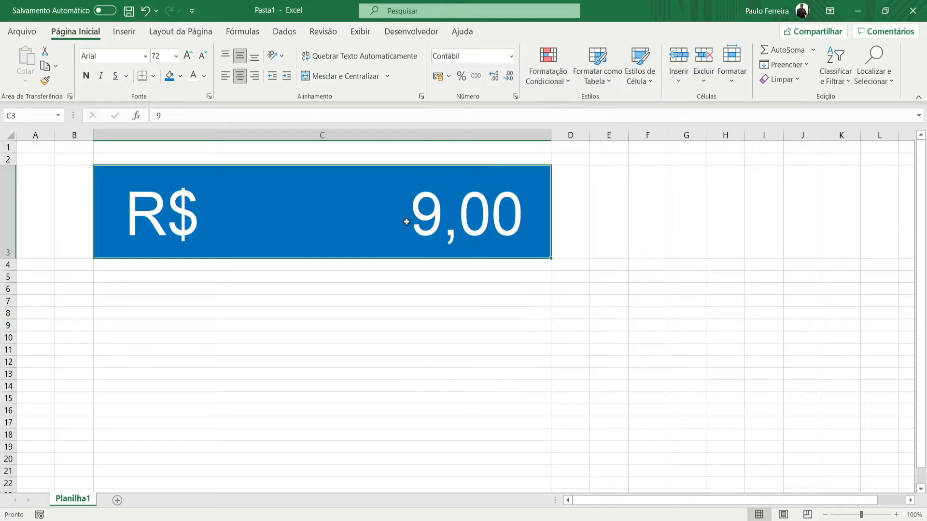
{"action": "left_click", "coordinate": [511, 56]}
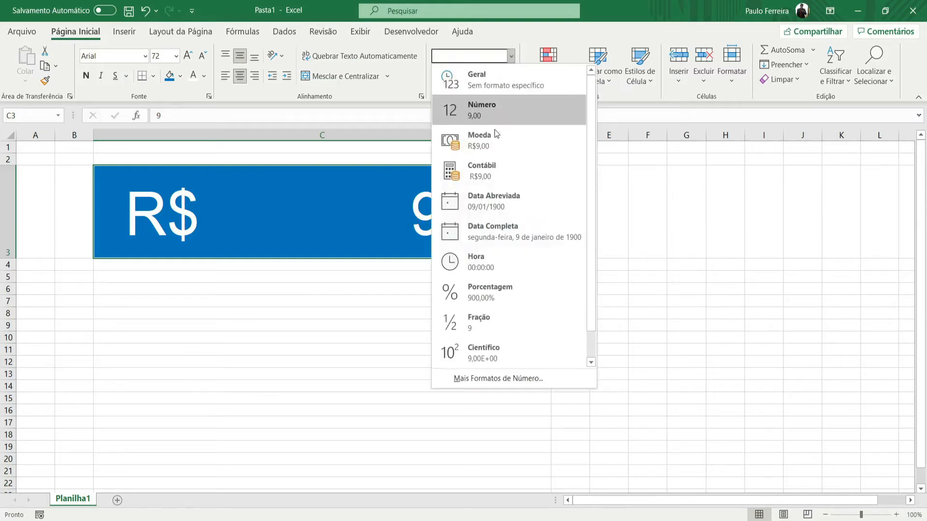
{"action": "left_click", "coordinate": [493, 147]}
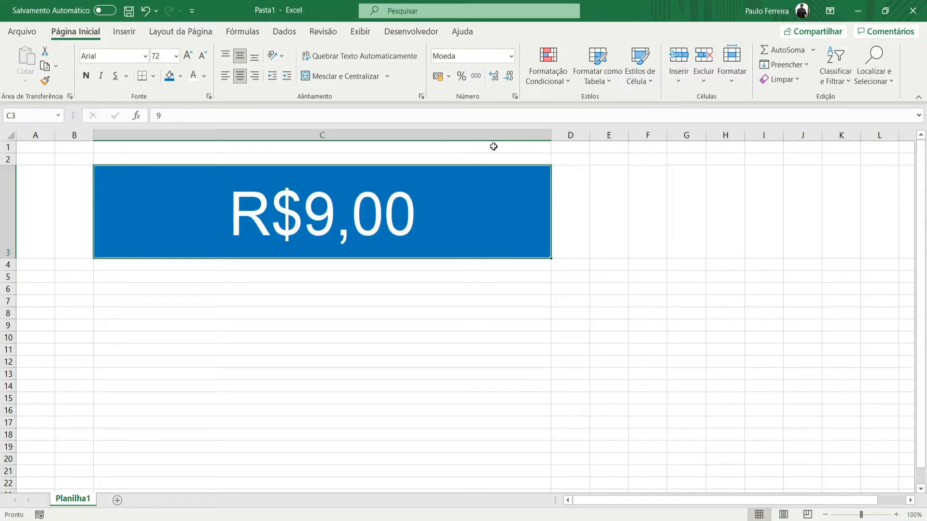
{"action": "left_click", "coordinate": [511, 56]}
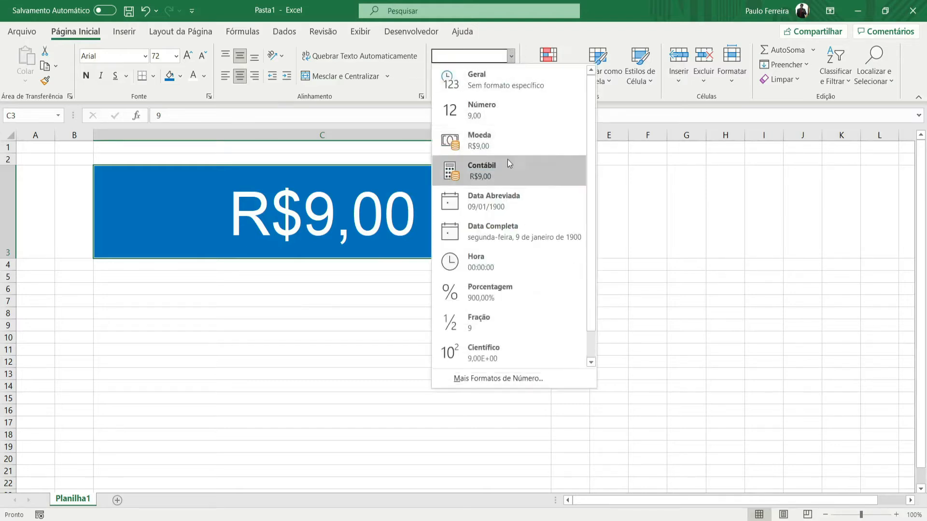
{"action": "left_click", "coordinate": [507, 160]}
{"action": "left_click", "coordinate": [511, 56]}
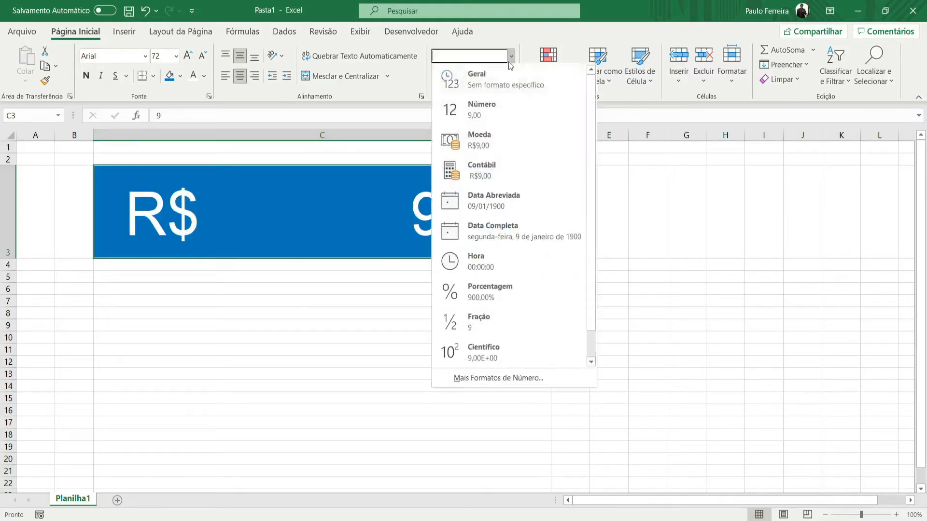
{"action": "left_click", "coordinate": [503, 139]}
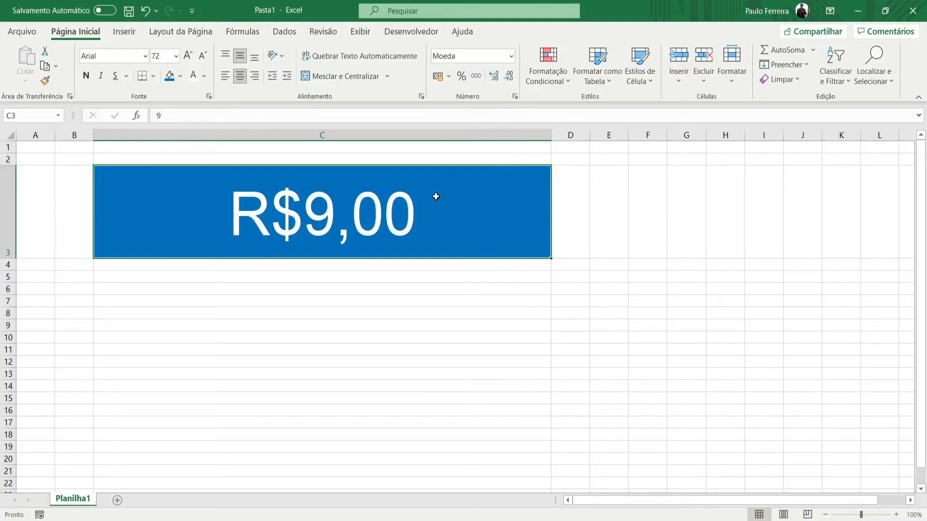
- Replace the value in cell C3 with 0 and reselect the cell
{"action": "type", "text": "0"}
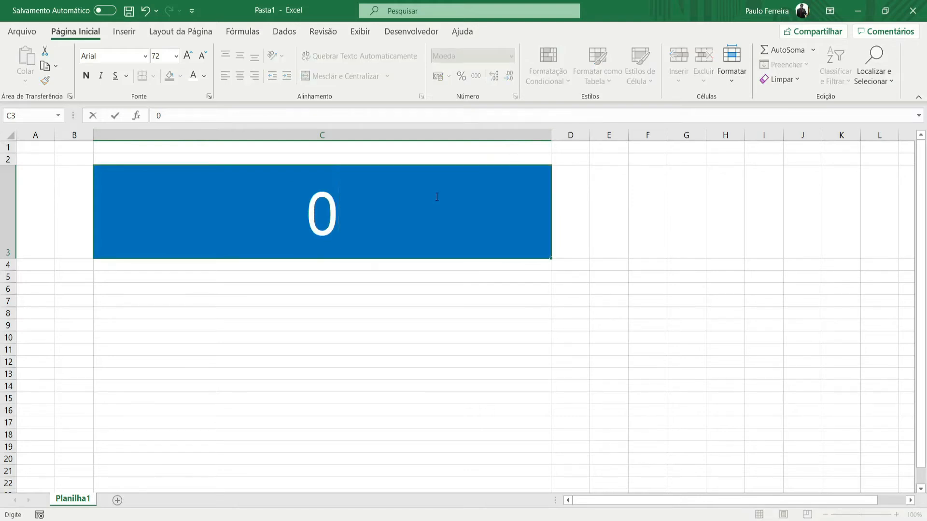
{"action": "key", "text": "Return"}
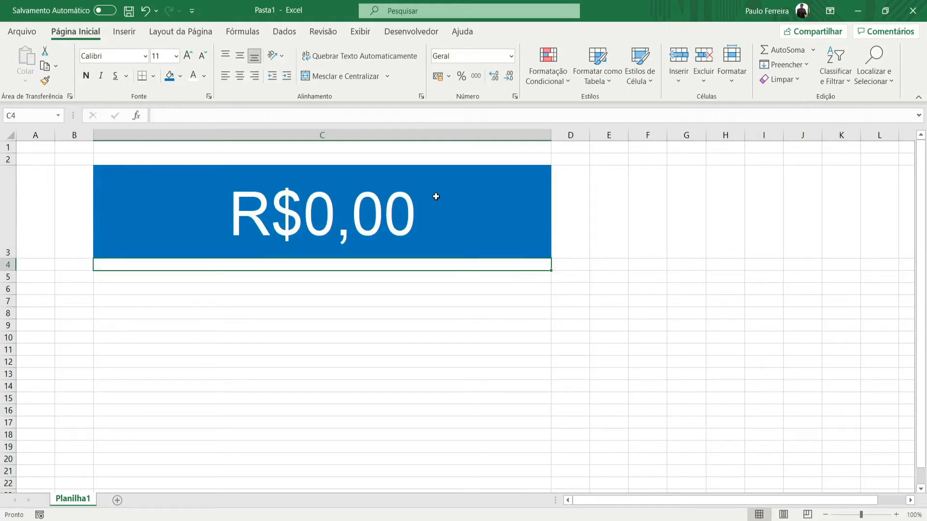
{"action": "left_click", "coordinate": [436, 197]}
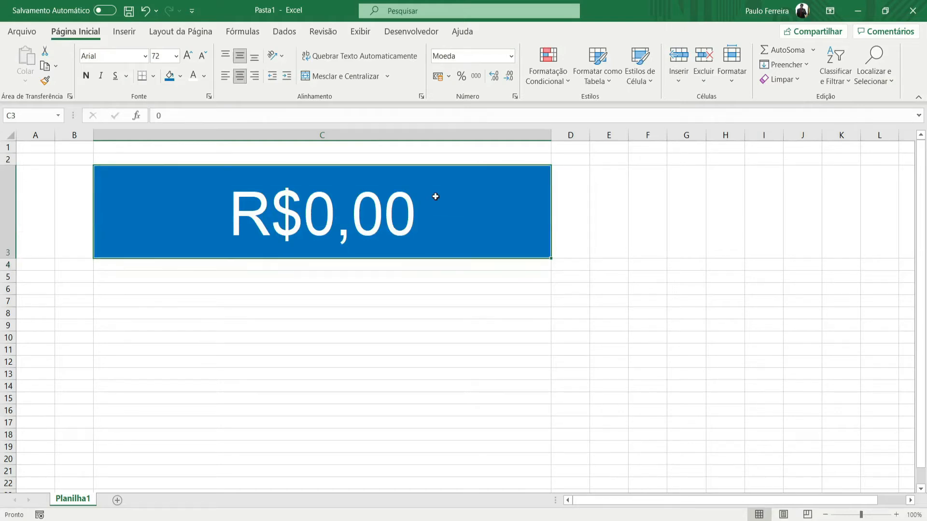
- Show the zero in cell C3 in the Contábil format and return it to Moeda
{"action": "left_click", "coordinate": [506, 58]}
{"action": "left_click", "coordinate": [502, 166]}
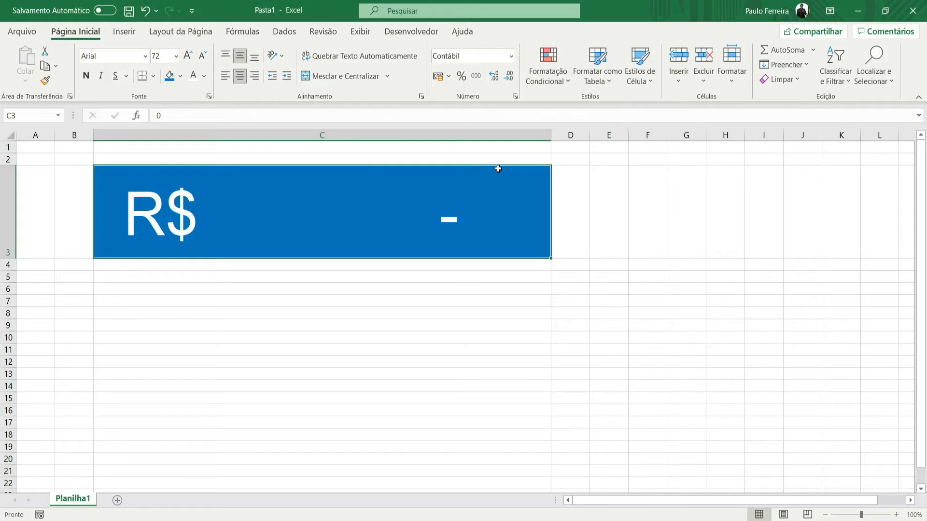
{"action": "left_click", "coordinate": [510, 57]}
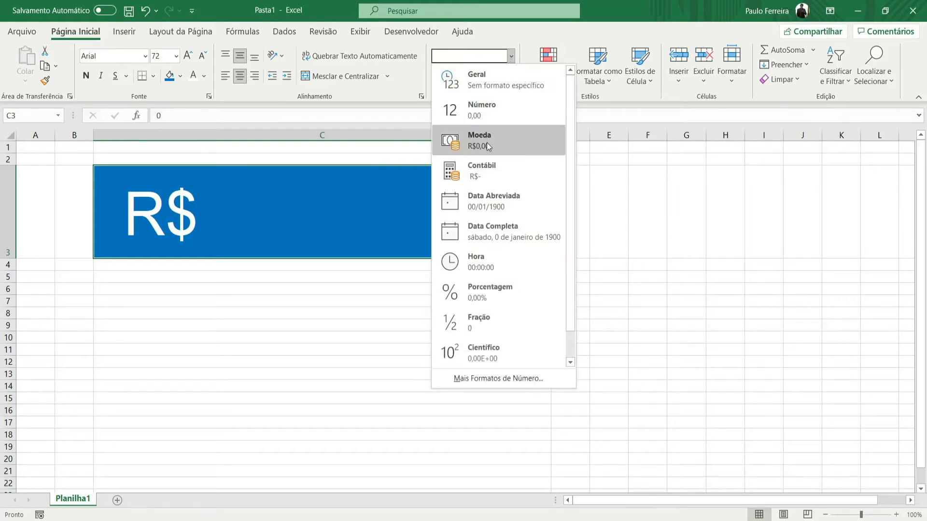
{"action": "left_click", "coordinate": [488, 146]}
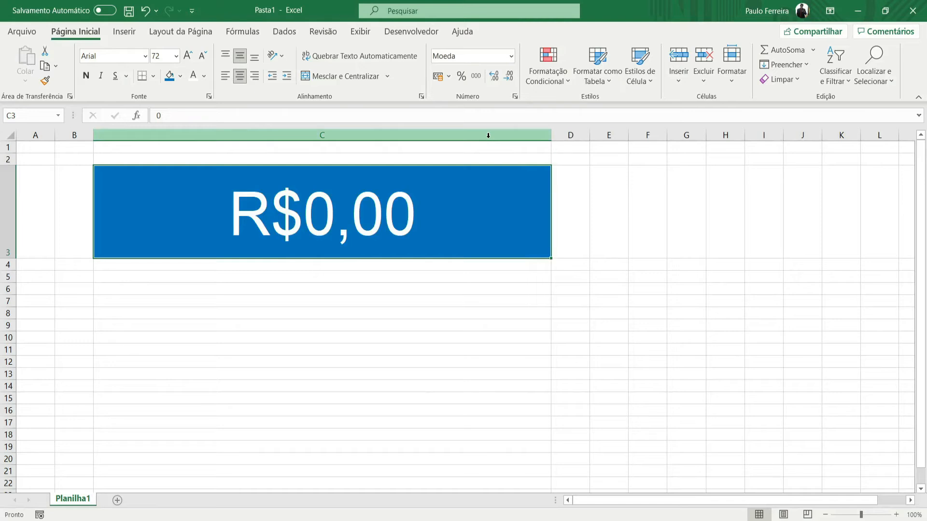
- Apply the Número format to cell C3, enter 5 in it and reselect the cell
{"action": "left_click", "coordinate": [510, 56]}
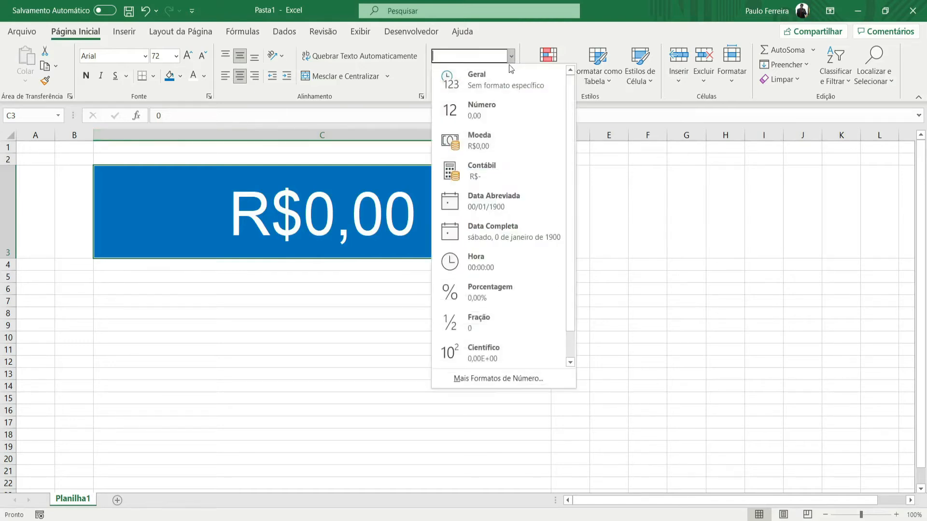
{"action": "left_click", "coordinate": [520, 121]}
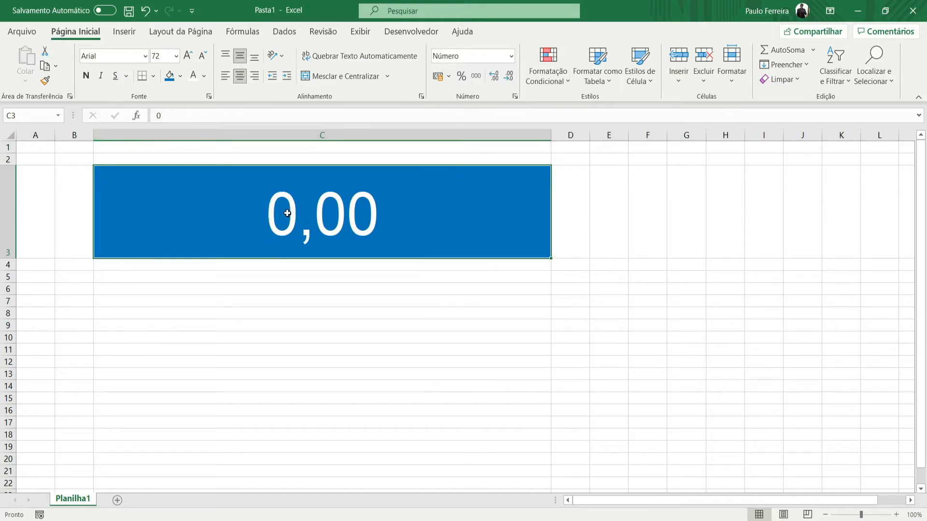
{"action": "type", "text": "5"}
{"action": "key", "text": "Return"}
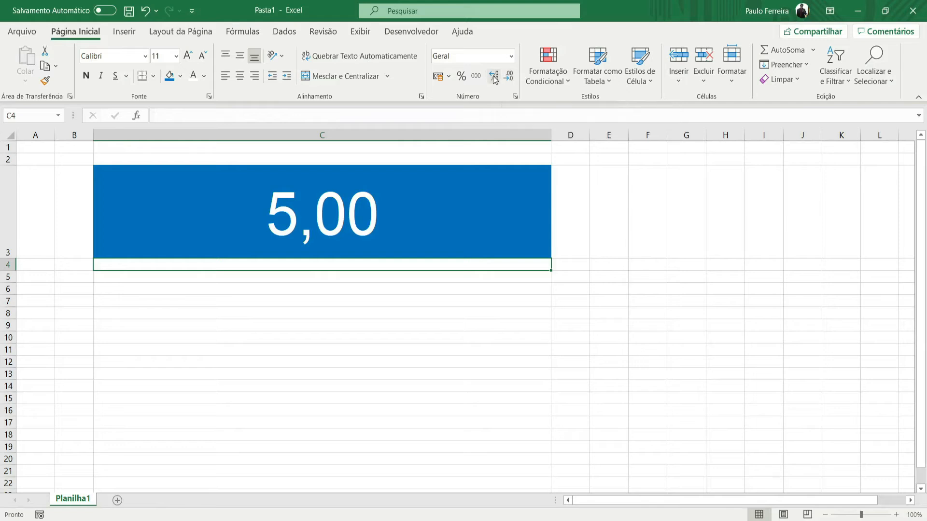
{"action": "left_click", "coordinate": [395, 184]}
- Decrease the decimal places of the 5 in cell C3 until none are shown
{"action": "left_click", "coordinate": [510, 56]}
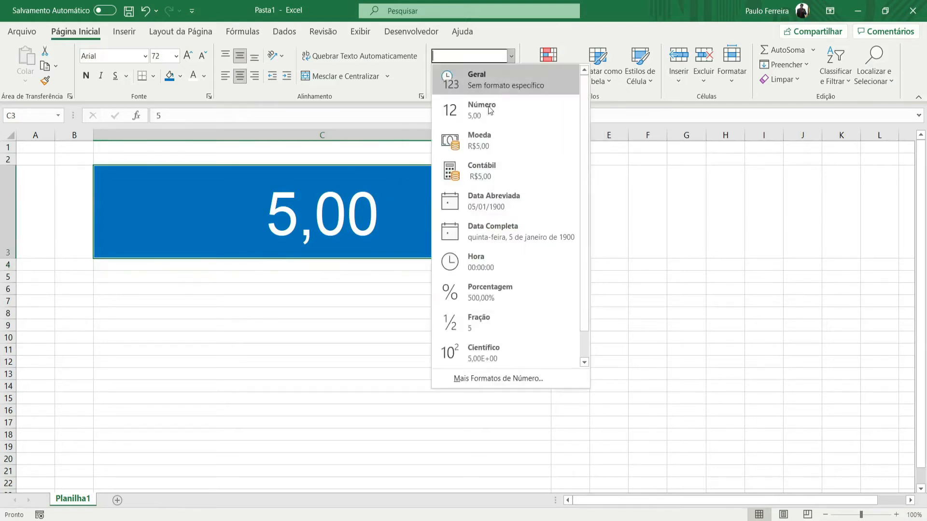
{"action": "left_click", "coordinate": [410, 177]}
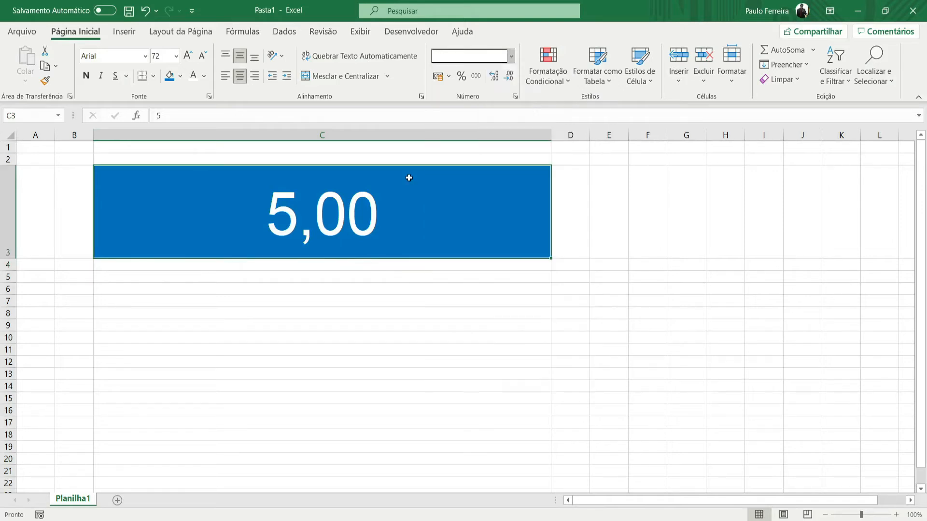
{"action": "left_click", "coordinate": [511, 81]}
{"action": "left_click", "coordinate": [513, 85]}
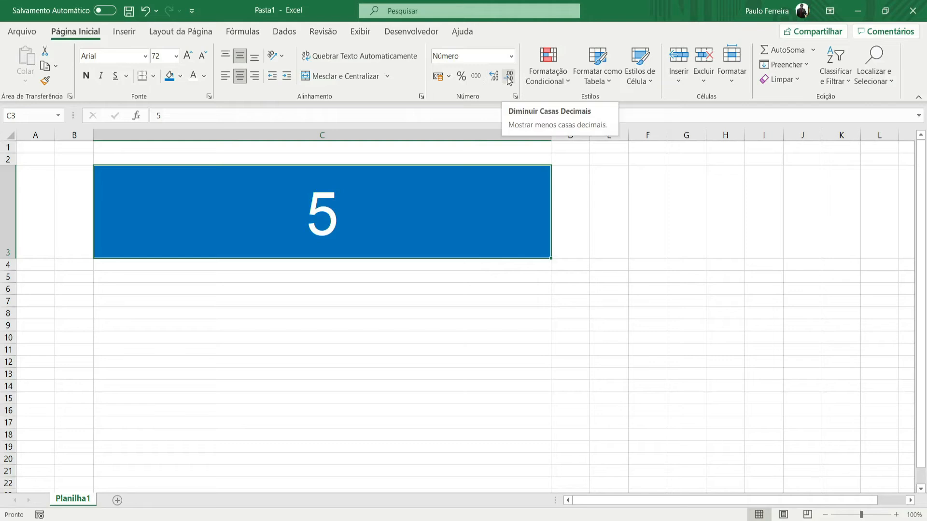
- Add several decimal places to the number in cell C3 and reduce them to two
{"action": "left_click", "coordinate": [495, 80]}
{"action": "left_click", "coordinate": [496, 78]}
{"action": "left_click", "coordinate": [496, 78]}
{"action": "left_click", "coordinate": [495, 78]}
{"action": "left_click", "coordinate": [496, 78]}
{"action": "left_click", "coordinate": [495, 78]}
{"action": "left_click", "coordinate": [509, 77]}
{"action": "left_click", "coordinate": [509, 77]}
{"action": "left_click", "coordinate": [509, 78]}
{"action": "left_click", "coordinate": [509, 78]}
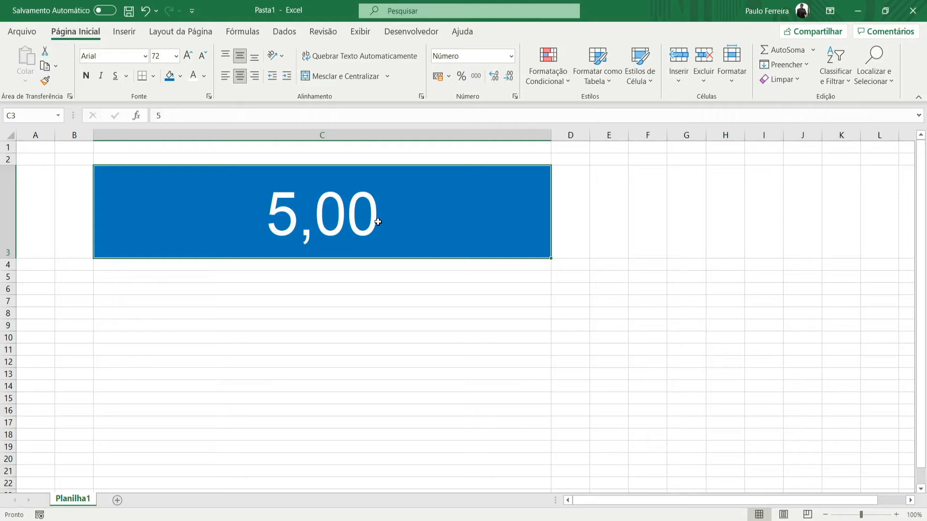
- Enter 25896 in cell C3 and apply the thousands separator to it
{"action": "type", "text": "25896"}
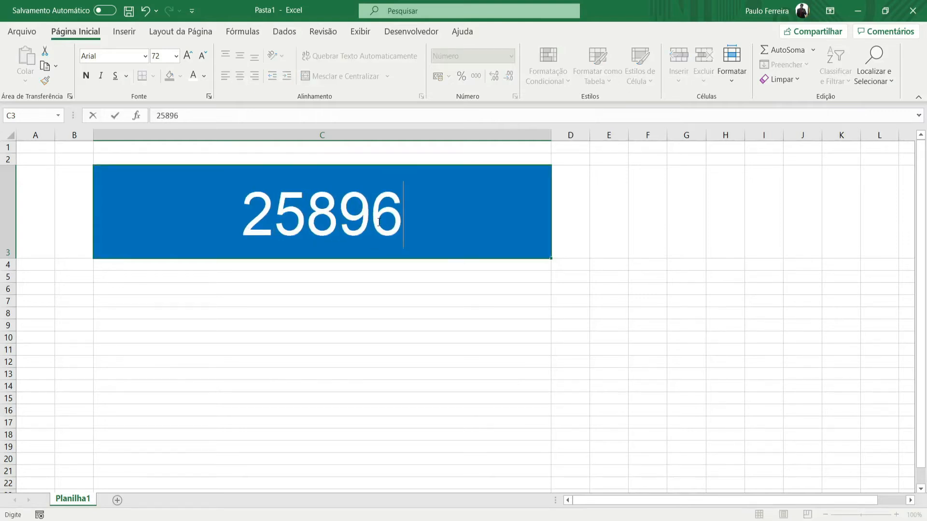
{"action": "key", "text": "Return"}
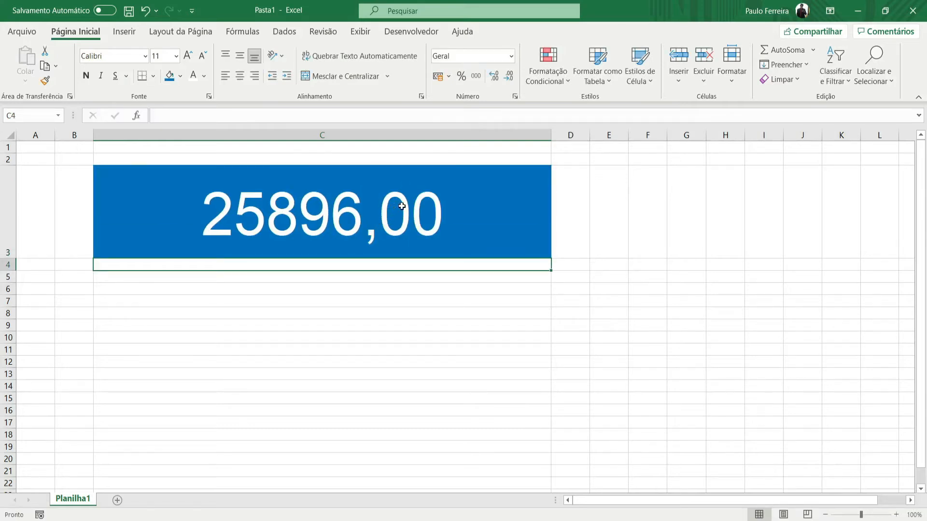
{"action": "left_click", "coordinate": [354, 198]}
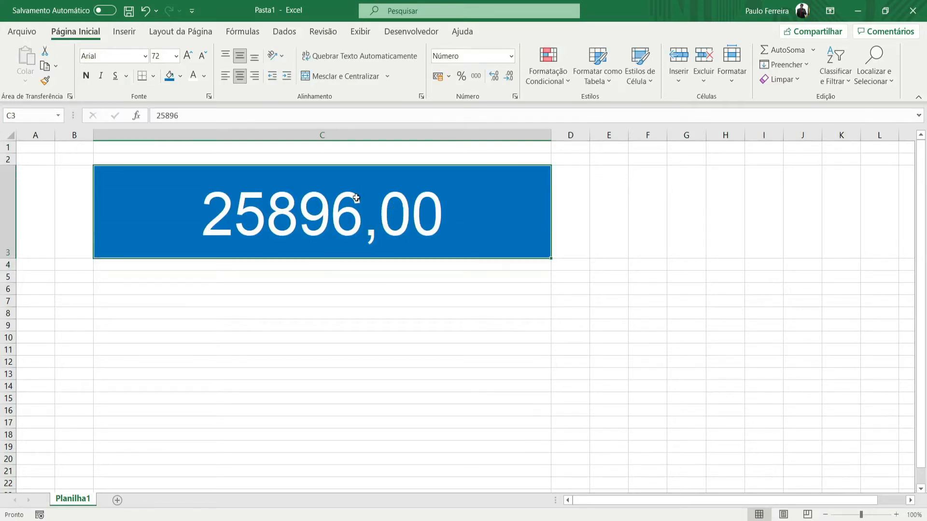
{"action": "left_click", "coordinate": [476, 77]}
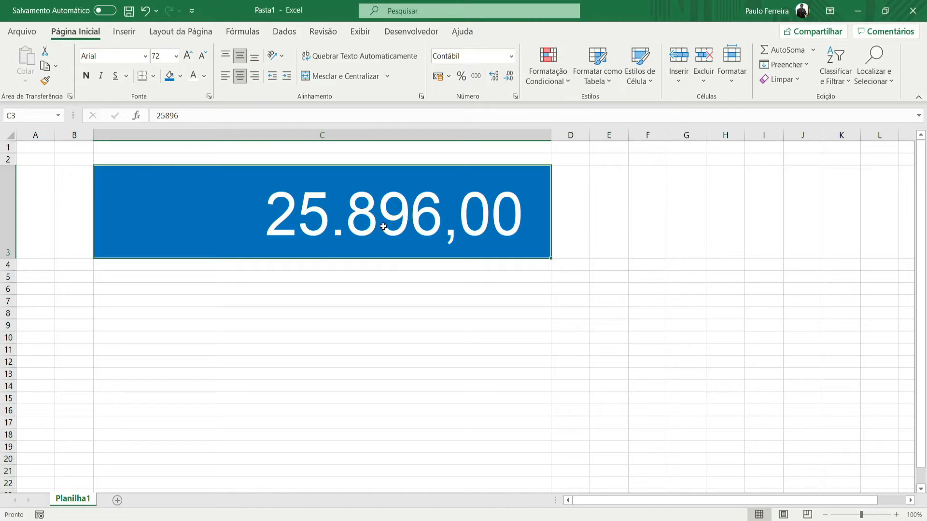
- Edit the number in cell C3 by inserting digits after the leading 2 to make it 25635896
{"action": "key", "text": "F2"}
{"action": "left_click", "coordinate": [314, 216]}
{"action": "left_click", "coordinate": [274, 209]}
{"action": "type", "text": "5.63"}
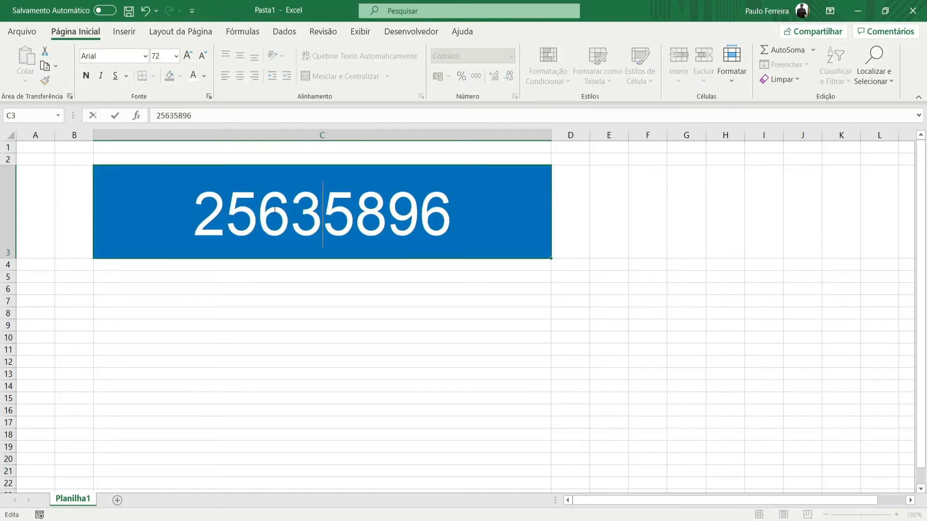
{"action": "key", "text": "Return"}
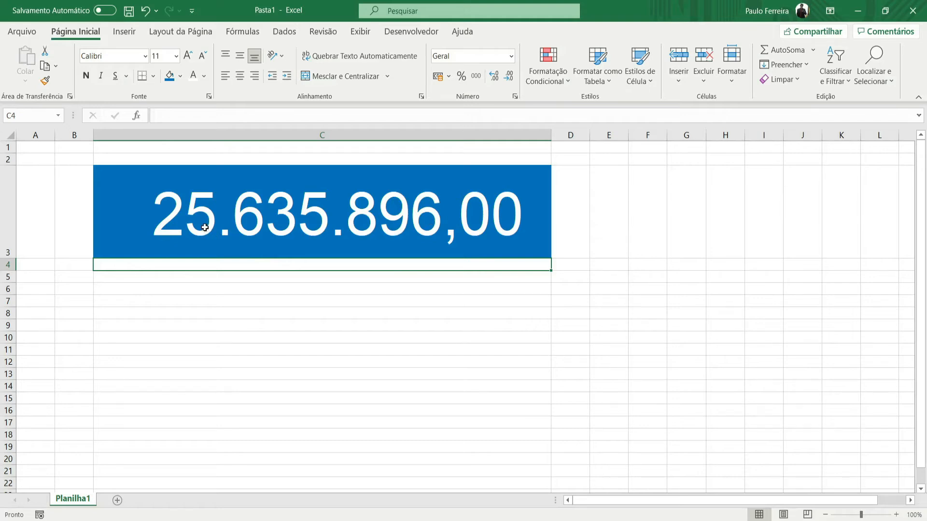
- Undo the last change on the sheet and apply the Moeda format to cell C3
{"action": "key", "text": "ctrl+z"}
{"action": "left_click", "coordinate": [511, 56]}
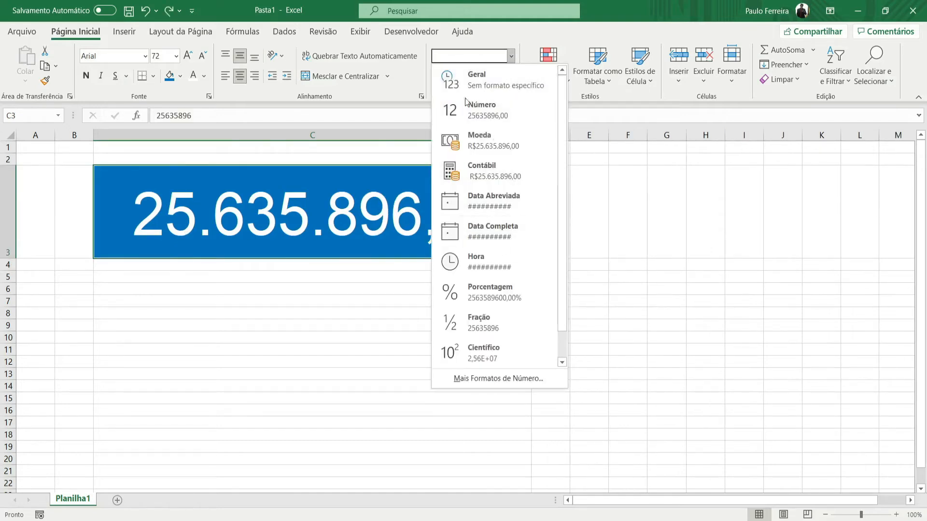
{"action": "left_click", "coordinate": [487, 141]}
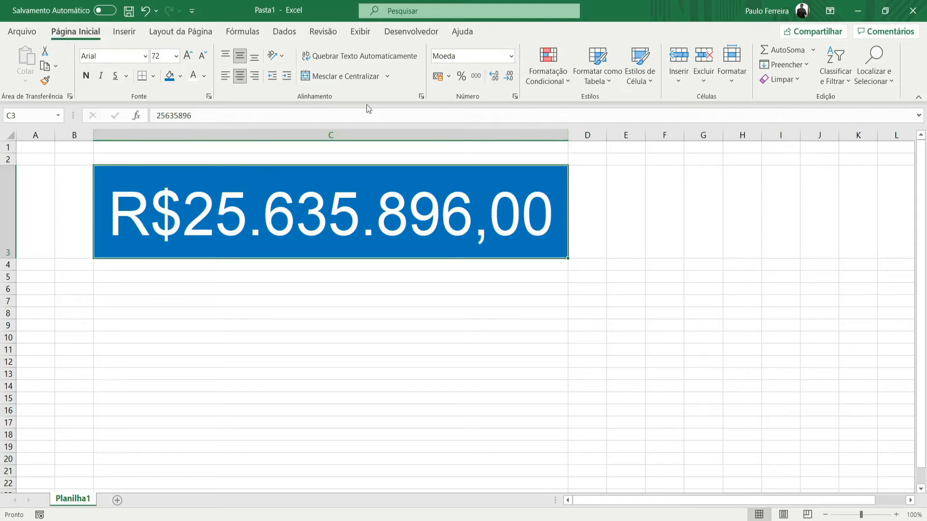
- Apply the $ Inglês (Estados Unidos) accounting format to cell C3 and switch it to R$ Português (Brasil)
{"action": "left_click", "coordinate": [449, 76]}
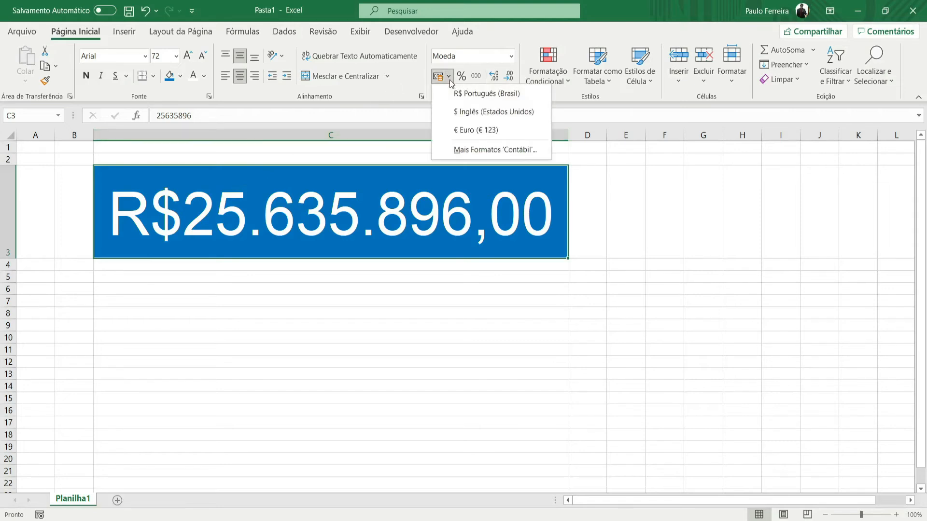
{"action": "left_click", "coordinate": [466, 113]}
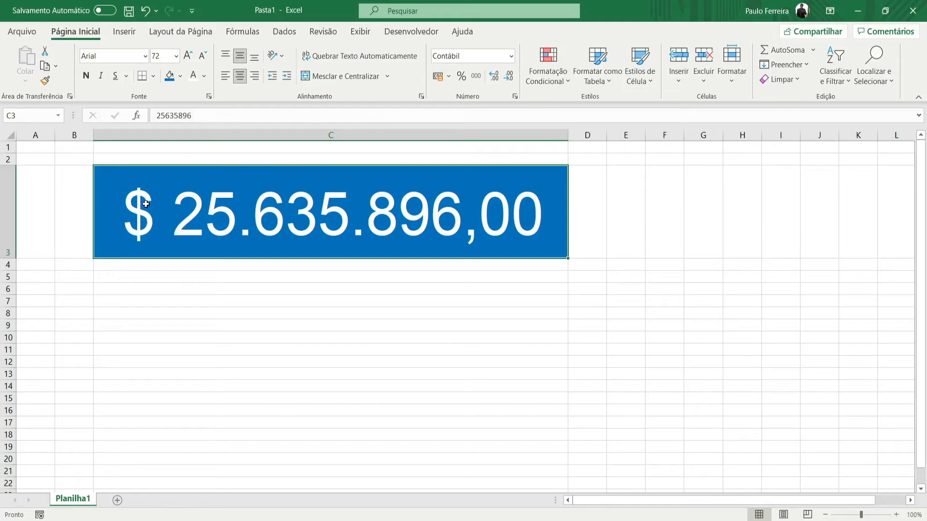
{"action": "left_click", "coordinate": [444, 78]}
{"action": "left_click", "coordinate": [462, 95]}
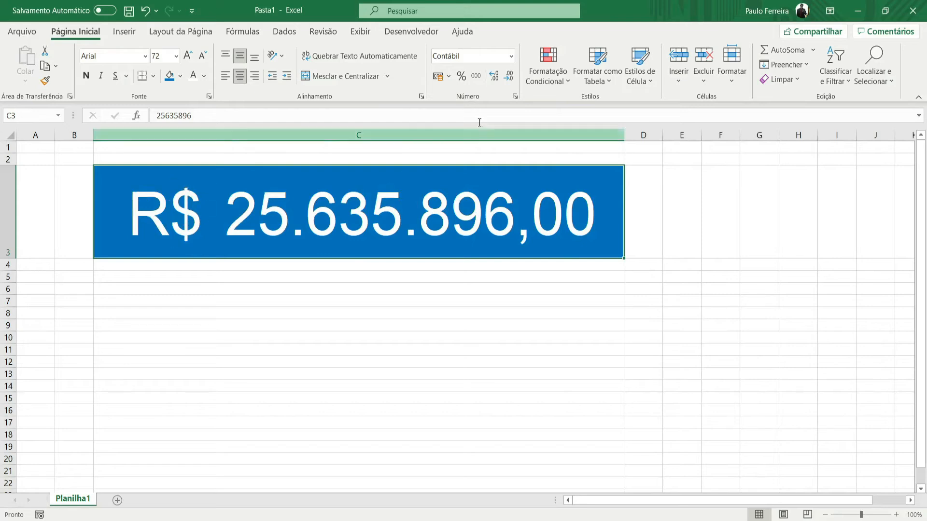
- Switch cell C3's accounting currency to $ Inglês (Estados Unidos), to € Euro, and back to R$ Português (Brasil)
{"action": "left_click", "coordinate": [449, 77]}
{"action": "left_click", "coordinate": [455, 112]}
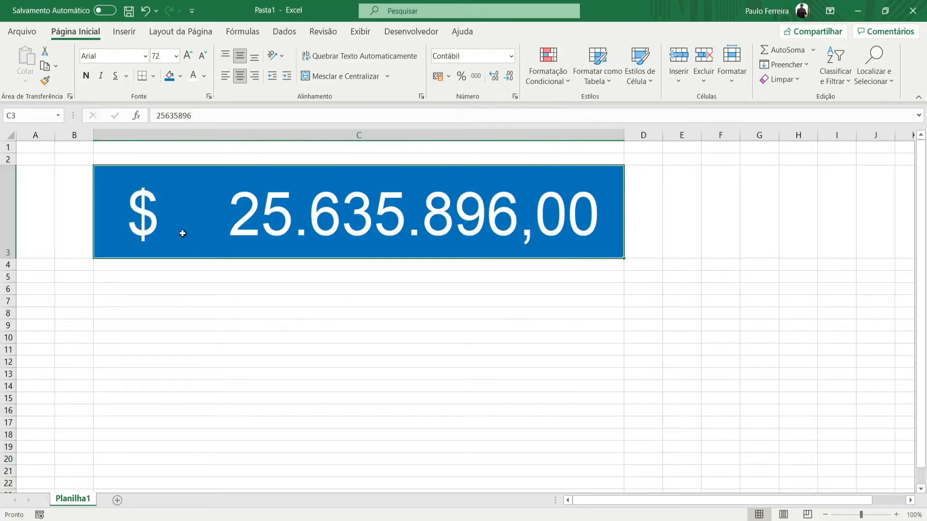
{"action": "left_click", "coordinate": [448, 77]}
{"action": "left_click", "coordinate": [466, 126]}
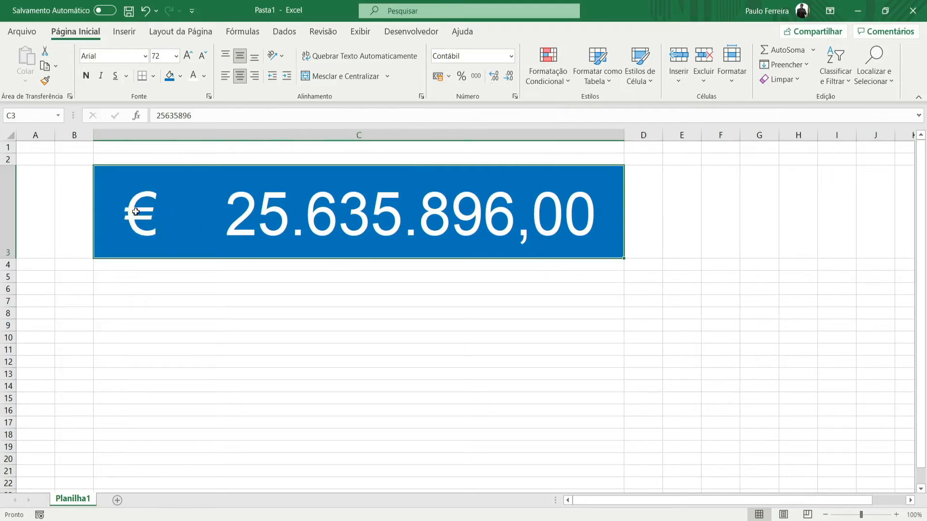
{"action": "left_click", "coordinate": [449, 77]}
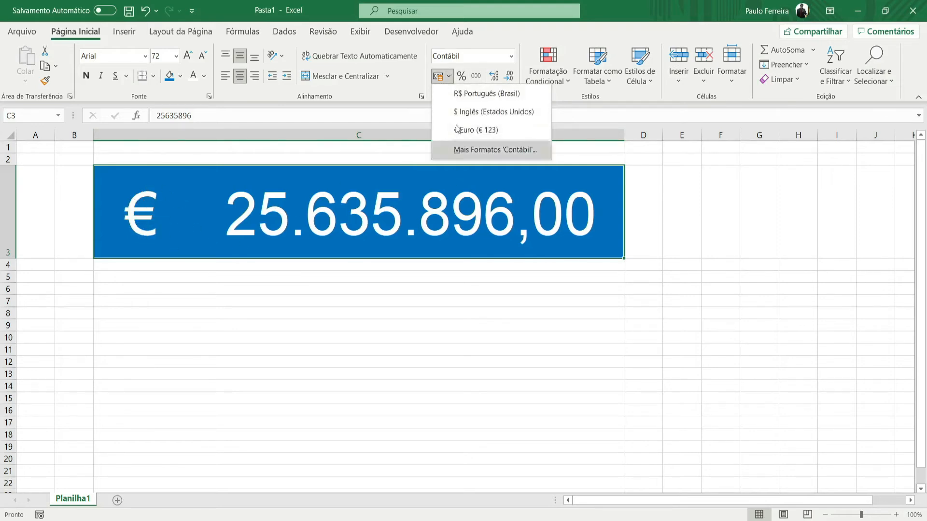
{"action": "left_click", "coordinate": [456, 94]}
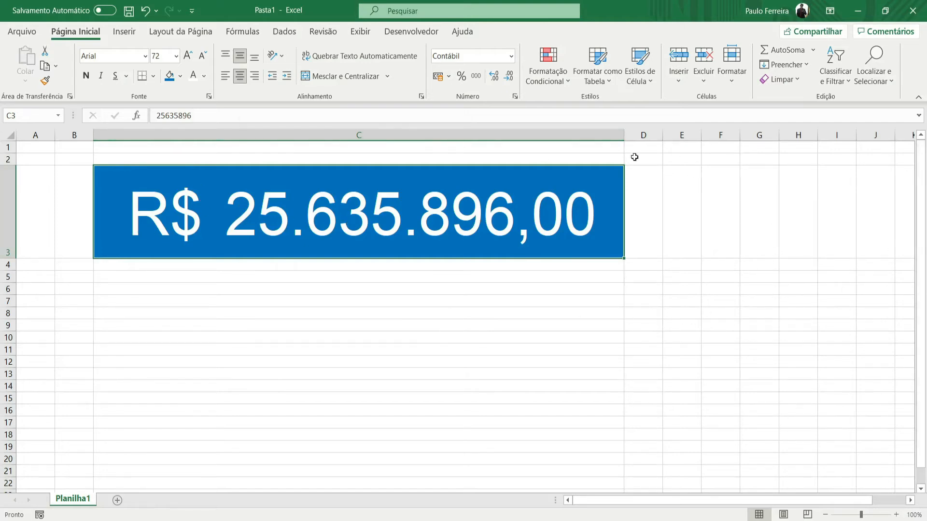
{"action": "left_click", "coordinate": [688, 289]}
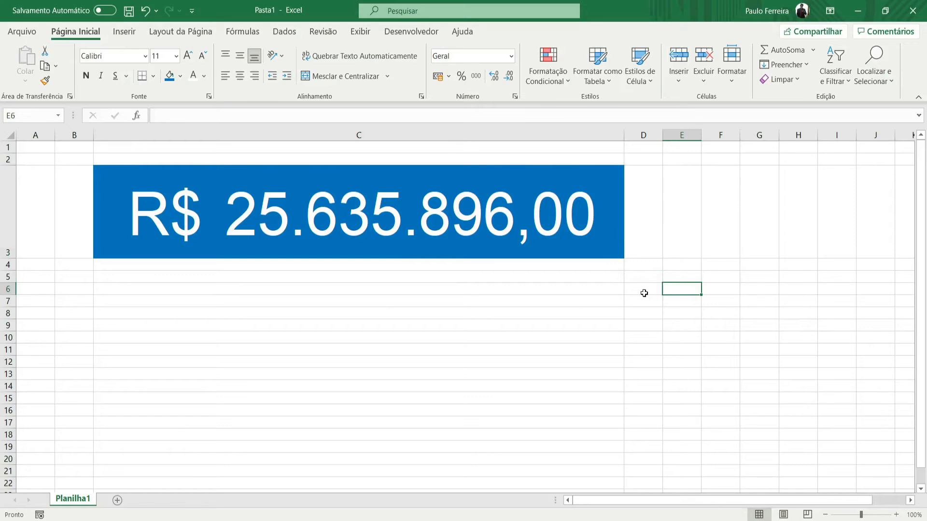
{"action": "type", "text": "656"}
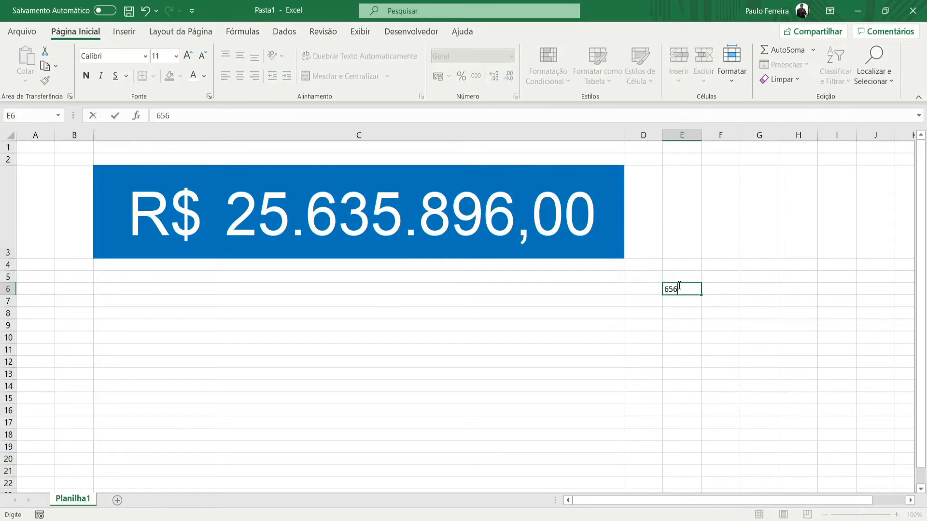
{"action": "type", "text": "568686868686"}
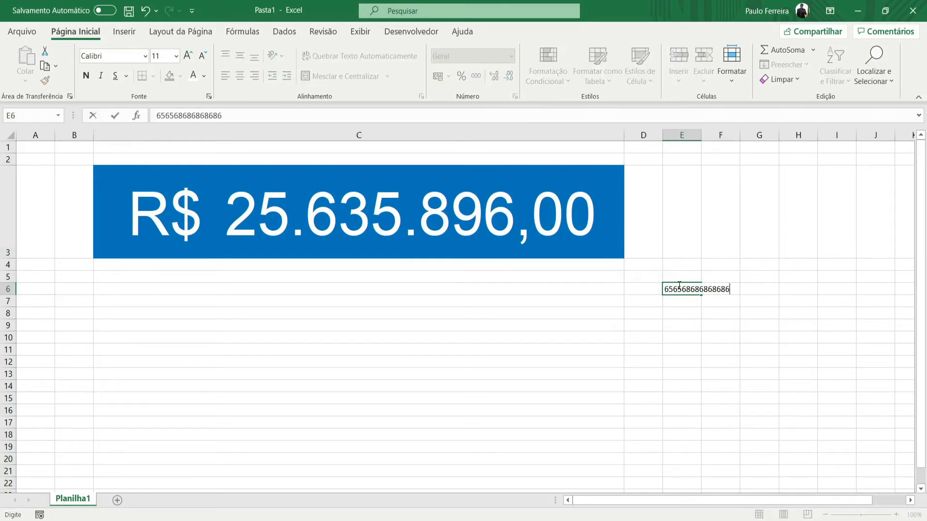
{"action": "key", "text": "Return"}
{"action": "left_click", "coordinate": [678, 285]}
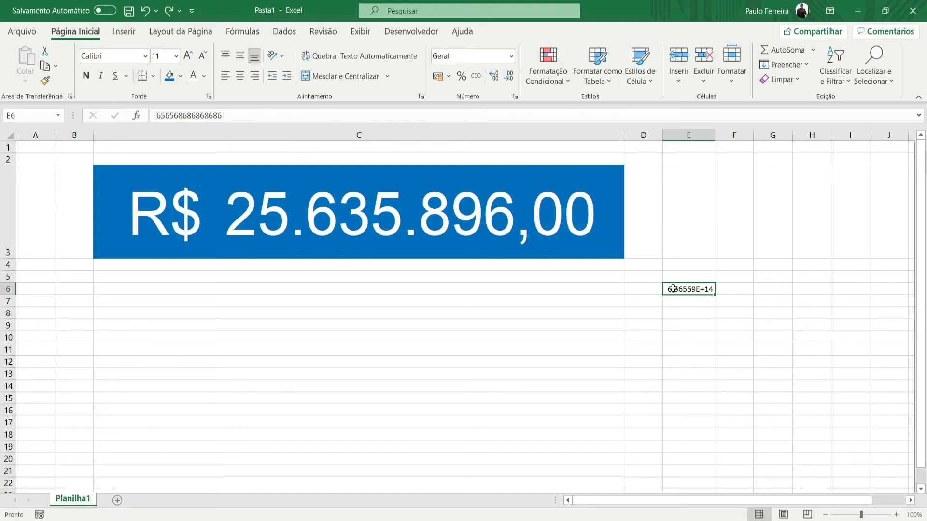
- Apply the Número format to cell E6 and autofit column E to the number's width
{"action": "left_click", "coordinate": [512, 57]}
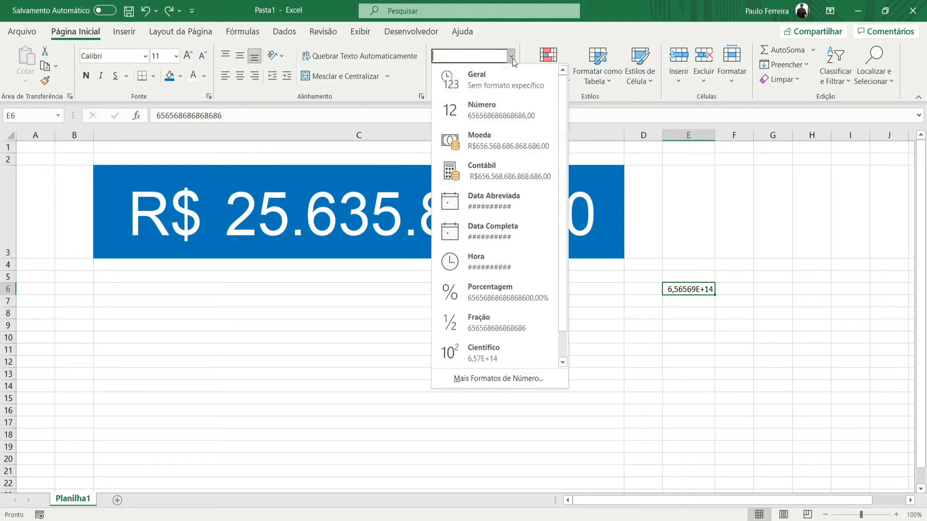
{"action": "left_click", "coordinate": [487, 104]}
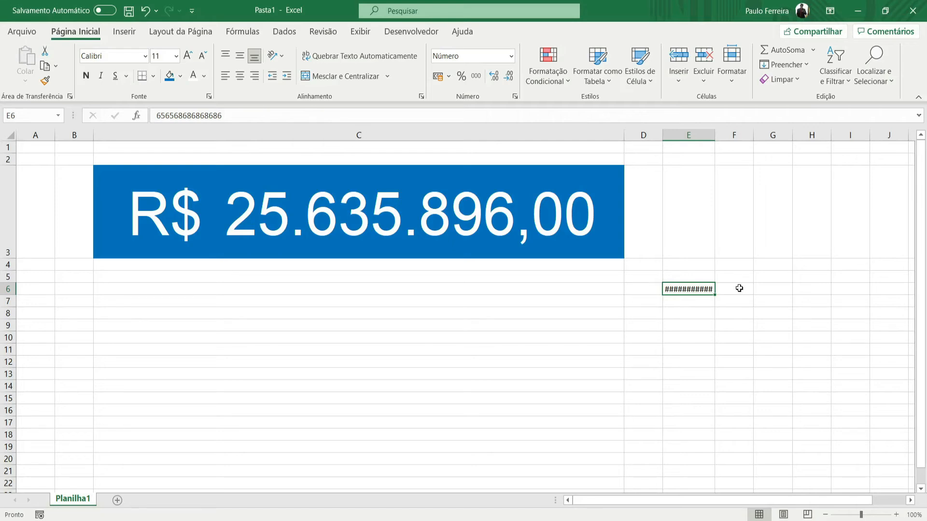
{"action": "double_click", "coordinate": [716, 134]}
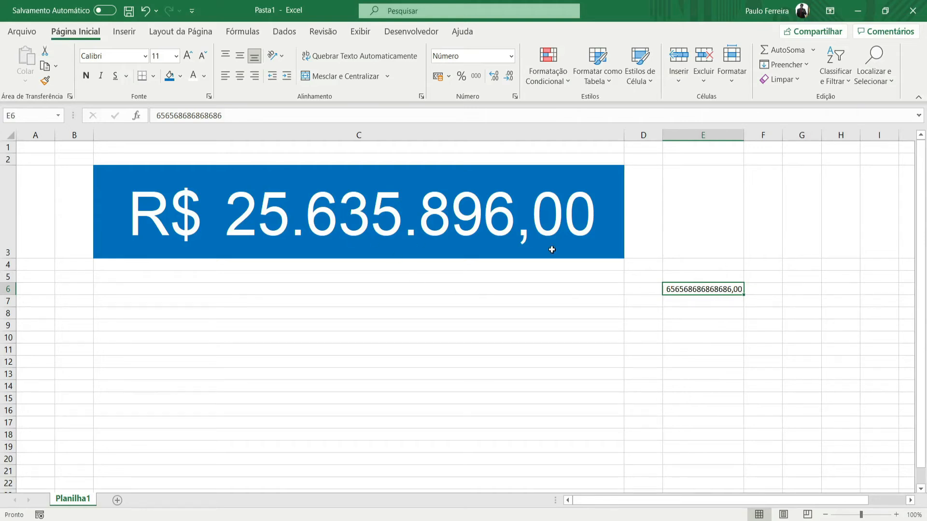
- Clear the number from cell C3 and shrink column C and row 3 to a small blue cell
{"action": "left_click", "coordinate": [597, 210]}
{"action": "left_click_drag", "start_coordinate": [303, 324], "coordinate": [310, 295]}
{"action": "left_click", "coordinate": [220, 211]}
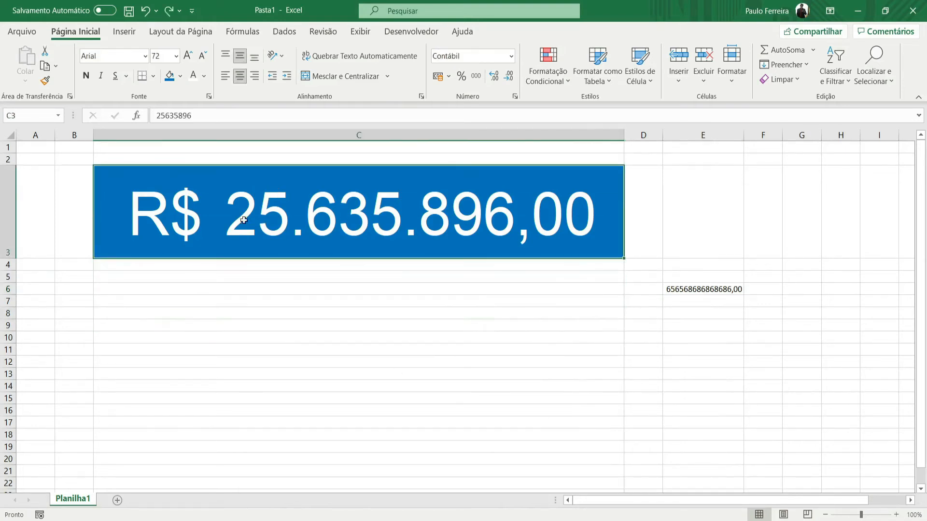
{"action": "key", "text": "Delete"}
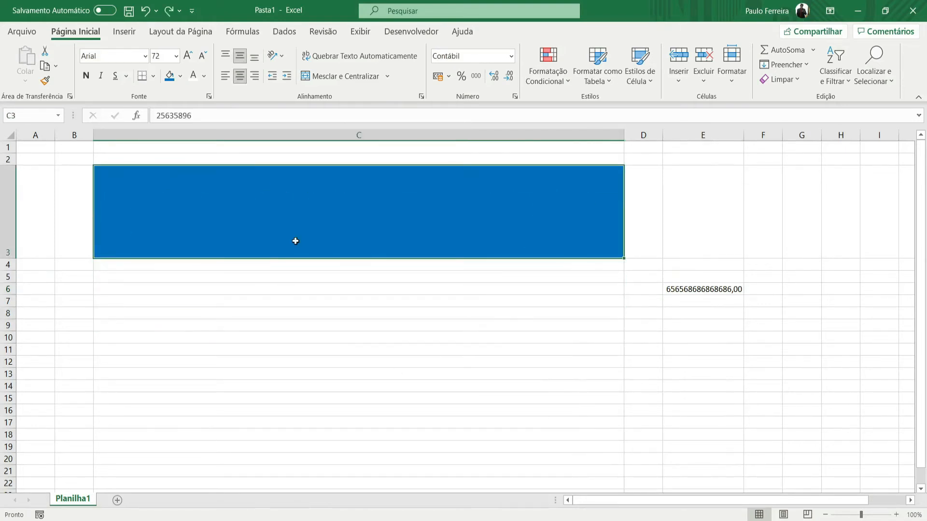
{"action": "left_click_drag", "start_coordinate": [625, 138], "coordinate": [160, 153]}
{"action": "left_click_drag", "start_coordinate": [8, 259], "coordinate": [8, 191]}
{"action": "left_click", "coordinate": [345, 325]}
- Clear the number from cell E6
{"action": "left_click", "coordinate": [224, 211]}
{"action": "left_click", "coordinate": [224, 221]}
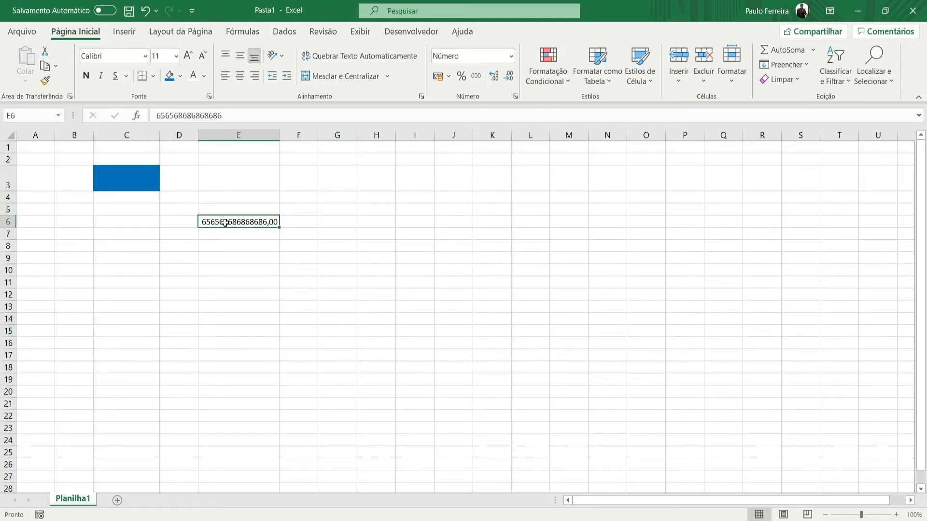
{"action": "key", "text": "Delete"}
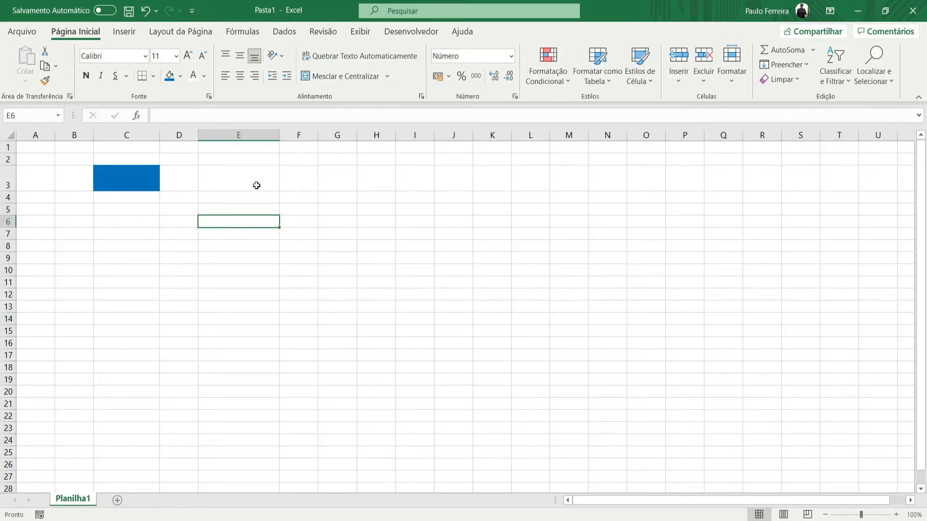
{"action": "type", "text": "1"}
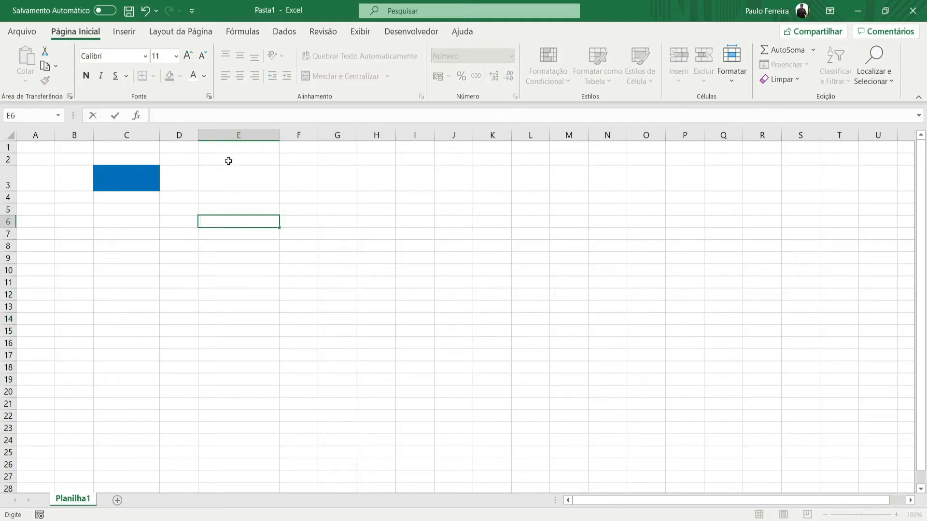
{"action": "key", "text": "Return"}
{"action": "key", "text": "Return"}
- Enter the numbers 1 to 9 down column F in cells F1 to F9
{"action": "left_click", "coordinate": [309, 151]}
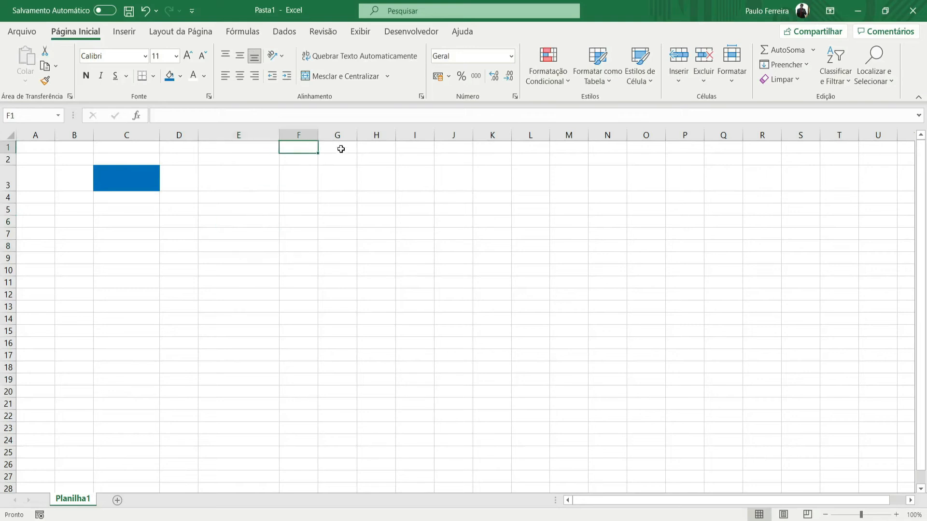
{"action": "type", "text": "1"}
{"action": "key", "text": "Return"}
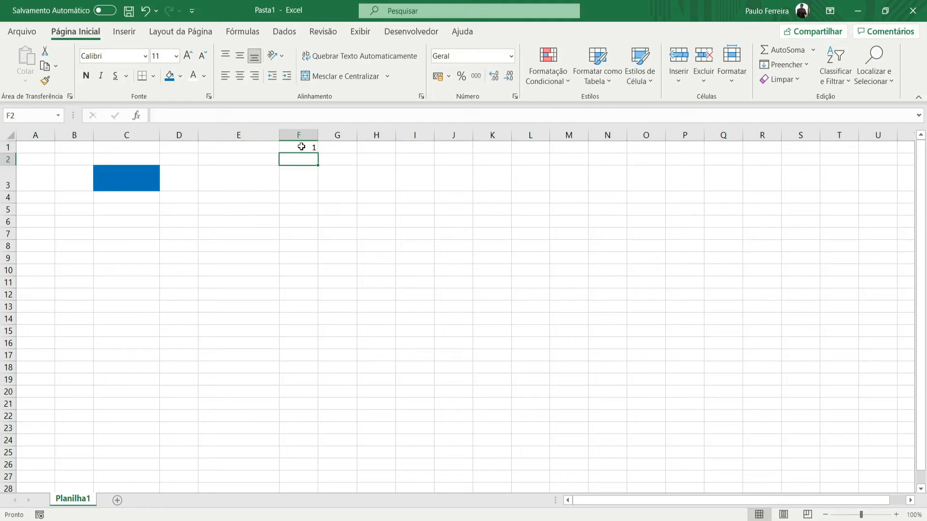
{"action": "type", "text": "2"}
{"action": "key", "text": "Return"}
{"action": "type", "text": "3"}
{"action": "key", "text": "Return"}
{"action": "type", "text": "4"}
{"action": "key", "text": "Return"}
{"action": "type", "text": "5"}
{"action": "key", "text": "Return"}
{"action": "type", "text": "6"}
{"action": "key", "text": "Return"}
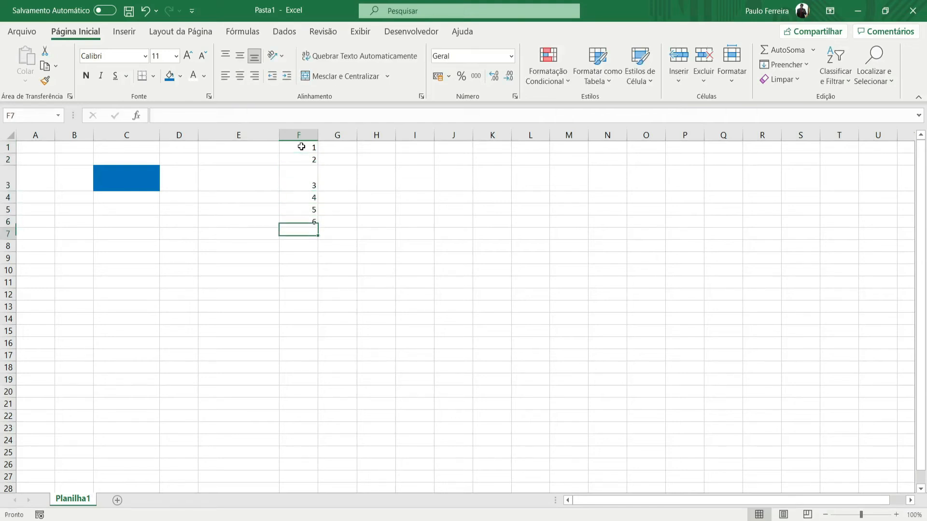
{"action": "type", "text": "7"}
{"action": "key", "text": "Return"}
{"action": "type", "text": "8"}
{"action": "key", "text": "Return"}
{"action": "type", "text": "9"}
{"action": "key", "text": "Return"}
{"action": "left_click", "coordinate": [301, 146]}
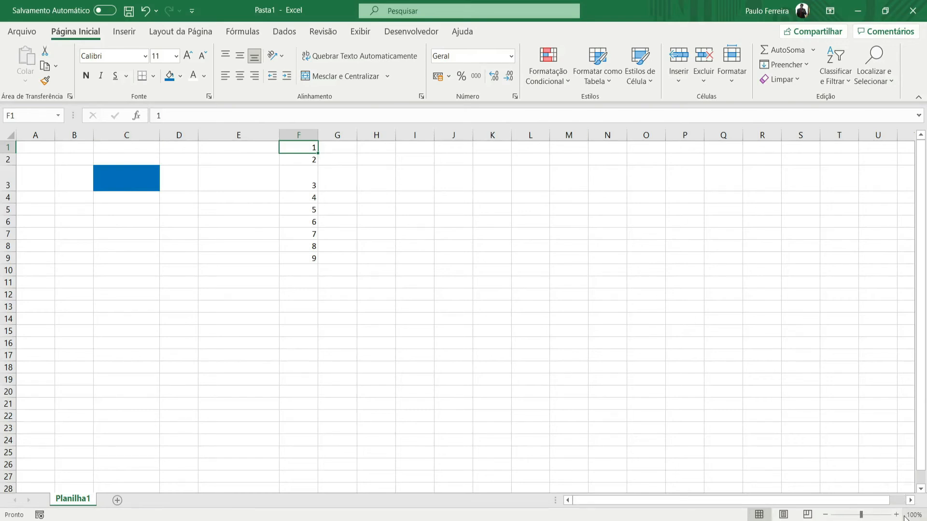
- Zoom the sheet in to 150%, back out to 100% and in to 150% again
{"action": "left_click", "coordinate": [896, 515]}
{"action": "left_click", "coordinate": [895, 516]}
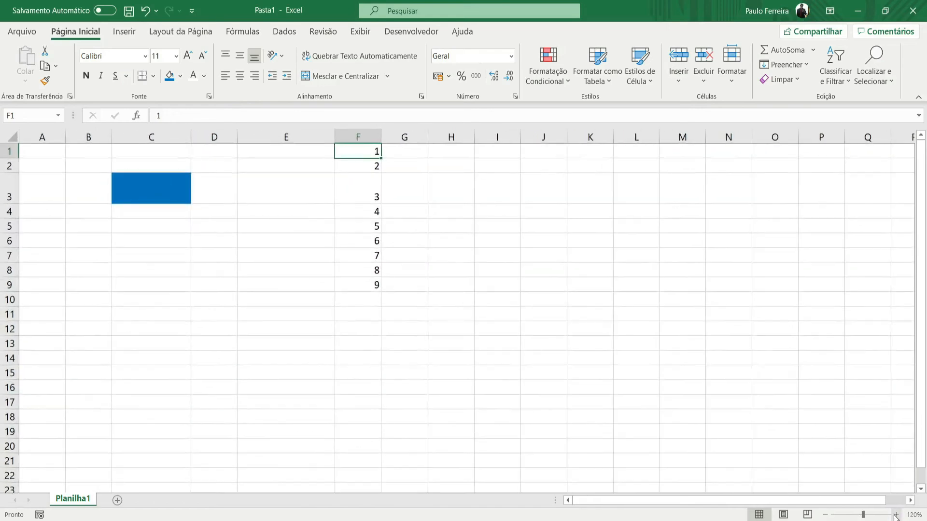
{"action": "left_click", "coordinate": [896, 515]}
{"action": "left_click", "coordinate": [896, 516]}
{"action": "left_click", "coordinate": [895, 516]}
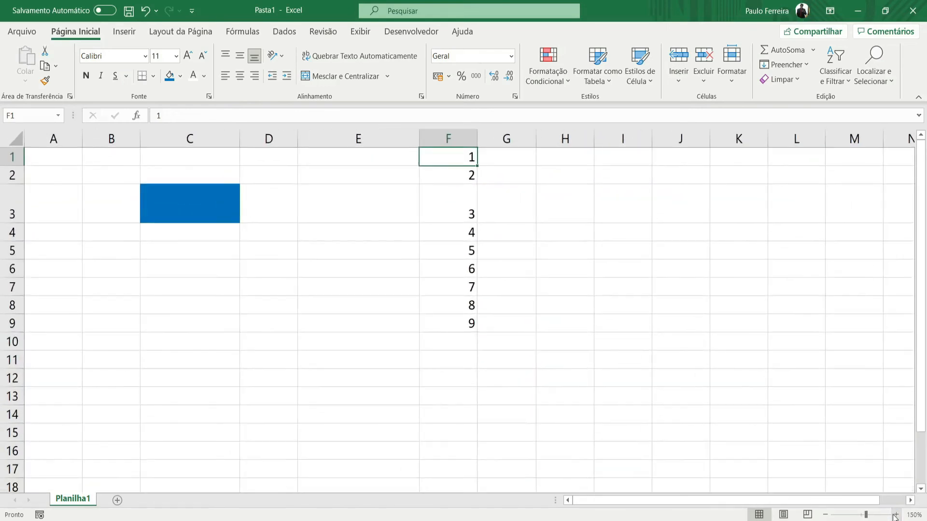
{"action": "left_click", "coordinate": [826, 515]}
{"action": "left_click", "coordinate": [825, 516]}
{"action": "left_click", "coordinate": [826, 516]}
{"action": "left_click", "coordinate": [826, 515]}
{"action": "left_click", "coordinate": [825, 515]}
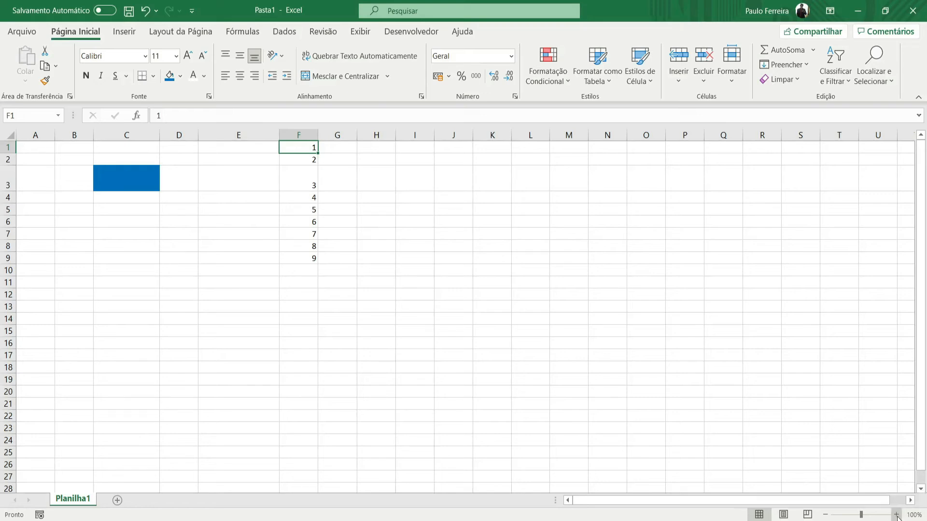
{"action": "left_click", "coordinate": [897, 515]}
{"action": "left_click", "coordinate": [897, 515]}
{"action": "left_click", "coordinate": [897, 516]}
{"action": "left_click", "coordinate": [896, 515]}
{"action": "left_click", "coordinate": [897, 515]}
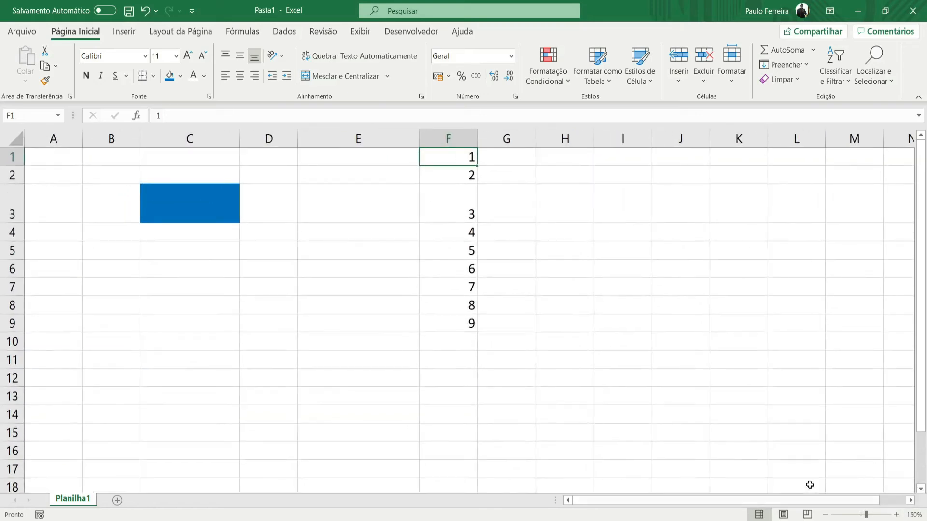
- Scroll the sheet sideways past columns A to C and back until column B is shown first
{"action": "left_click_drag", "start_coordinate": [651, 503], "coordinate": [686, 502]}
{"action": "left_click", "coordinate": [911, 501]}
{"action": "left_click", "coordinate": [911, 500]}
{"action": "left_click", "coordinate": [911, 501]}
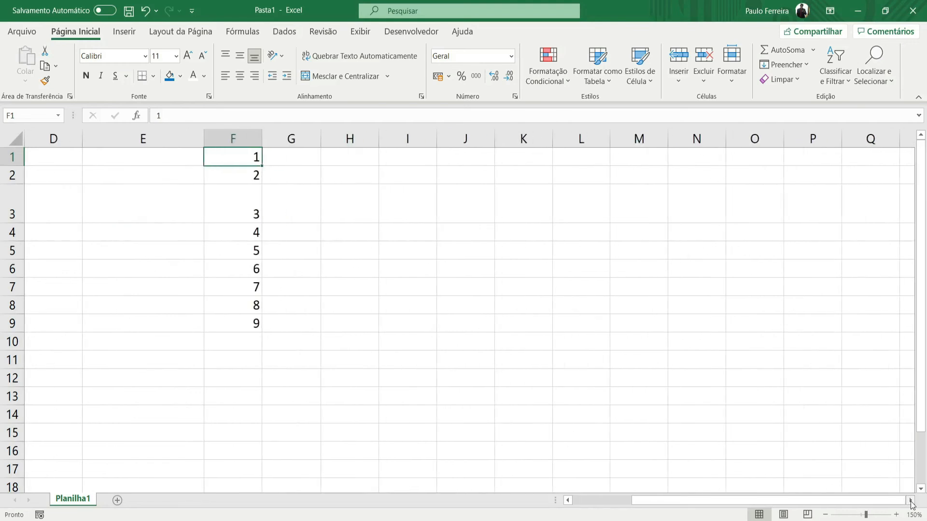
{"action": "left_click", "coordinate": [570, 502]}
{"action": "left_click", "coordinate": [569, 501]}
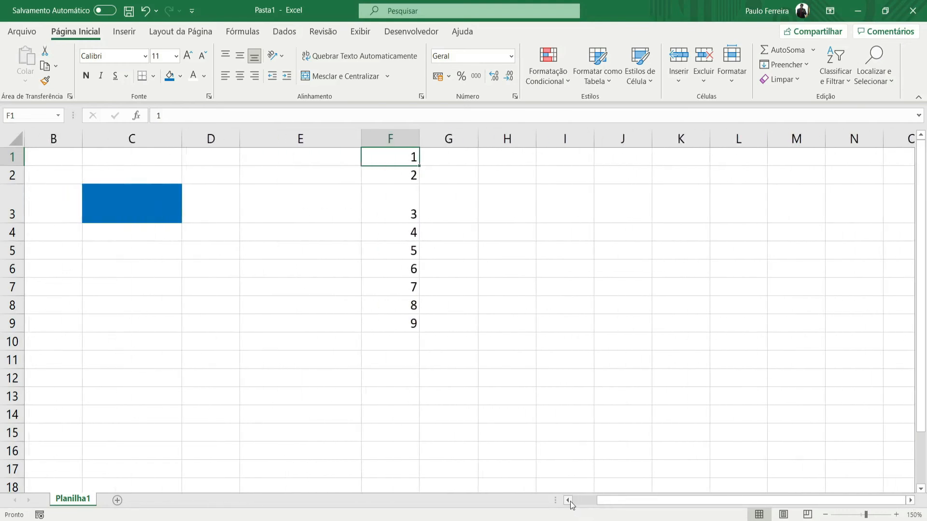
{"action": "left_click", "coordinate": [569, 501]}
{"action": "left_click_drag", "start_coordinate": [671, 503], "coordinate": [714, 506]}
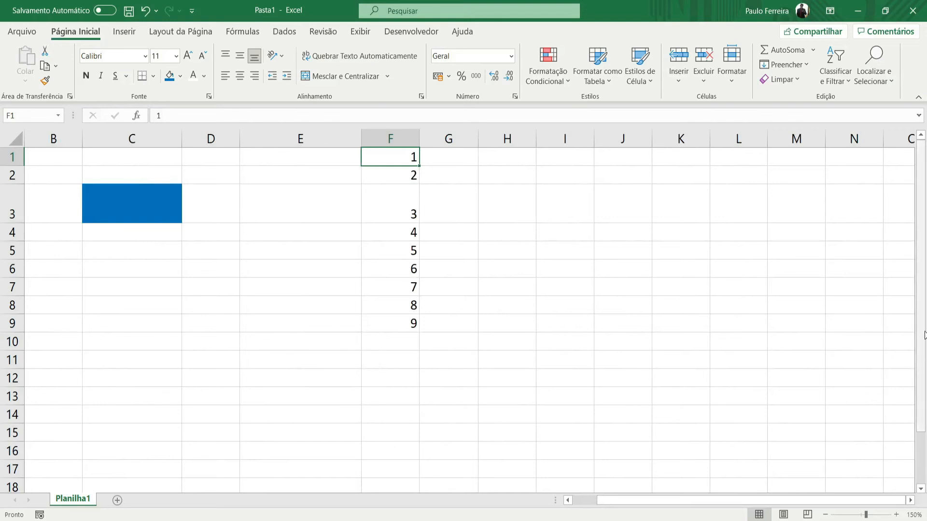
{"action": "mouse_move", "coordinate": [924, 301]}
{"action": "left_mouse_down"}
{"action": "mouse_move", "coordinate": [924, 371]}
{"action": "mouse_move", "coordinate": [925, 299]}
{"action": "left_mouse_up"}
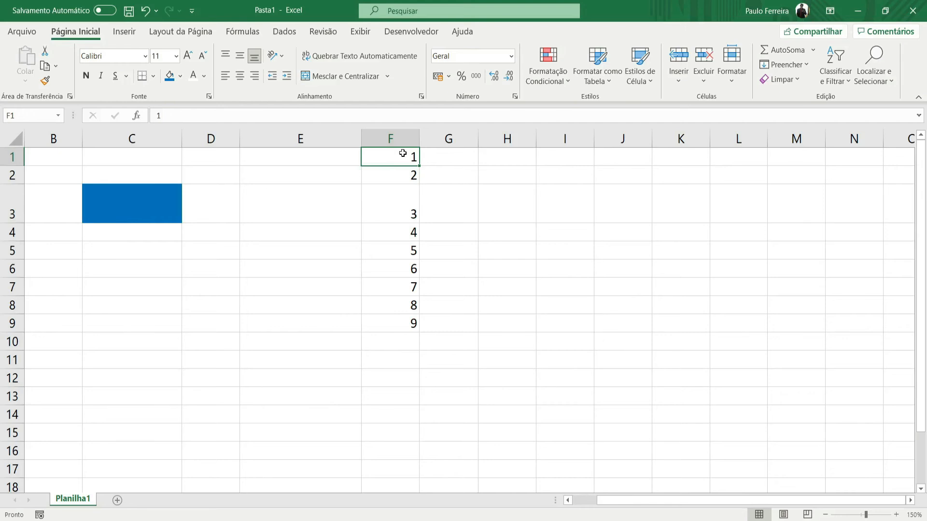
- Try selecting the range F1:F9, the whole of column F and the single cell F1 in turn
{"action": "left_click_drag", "start_coordinate": [391, 159], "coordinate": [402, 326]}
{"action": "left_click", "coordinate": [448, 268]}
{"action": "left_click", "coordinate": [382, 139]}
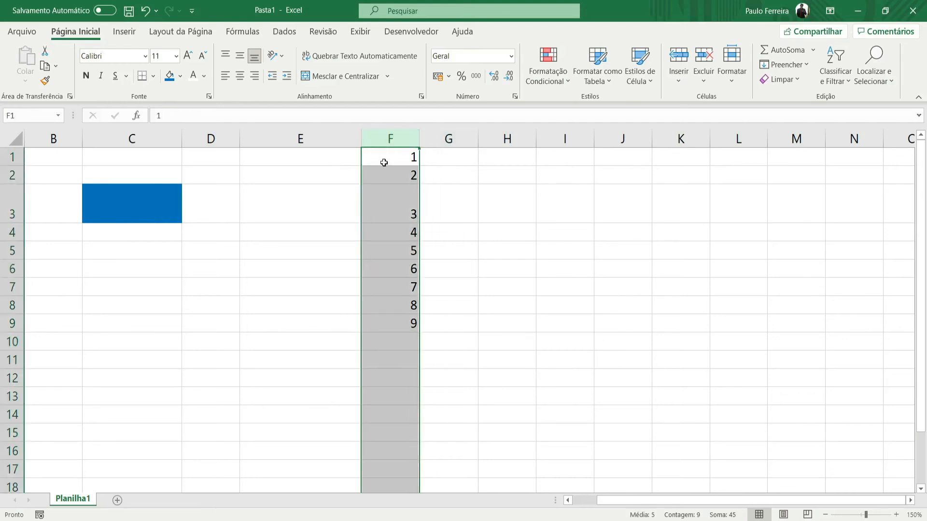
{"action": "left_click", "coordinate": [386, 164]}
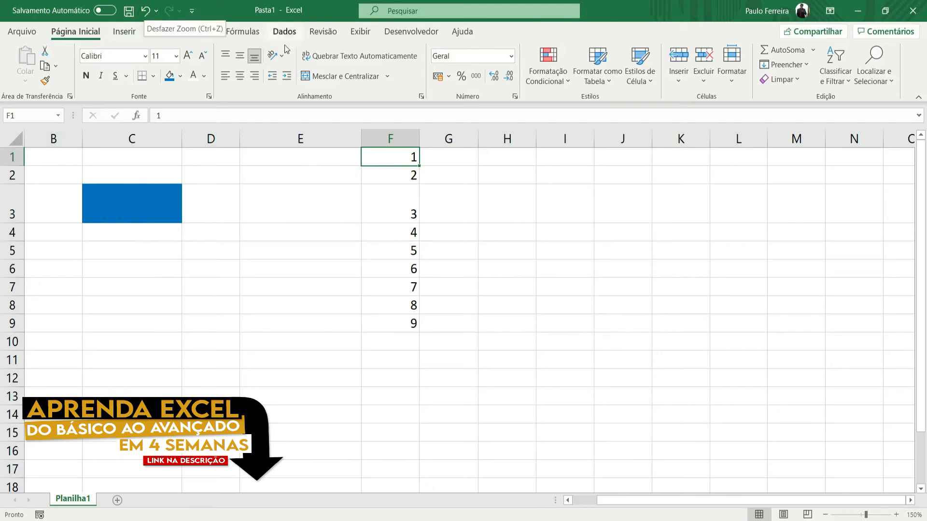
{"action": "left_click_drag", "start_coordinate": [389, 158], "coordinate": [382, 322]}
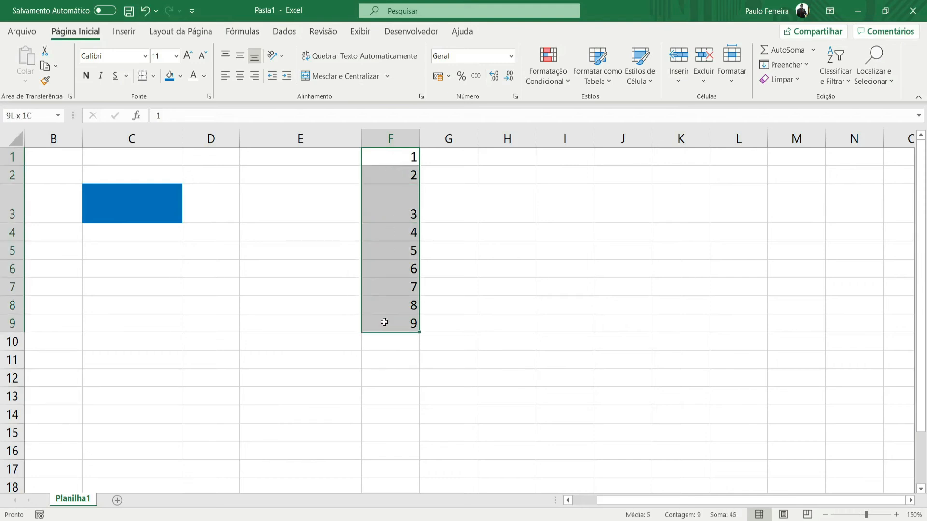
{"action": "left_click", "coordinate": [422, 187]}
{"action": "left_click", "coordinate": [402, 159]}
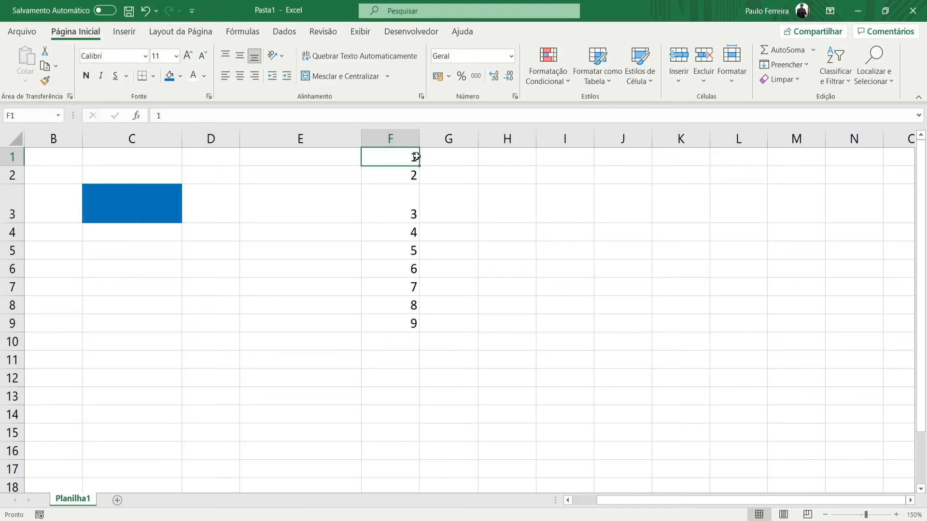
- Centre the numbers in cells F1 to F9 horizontally and select cell F1
{"action": "left_click_drag", "start_coordinate": [387, 158], "coordinate": [402, 322]}
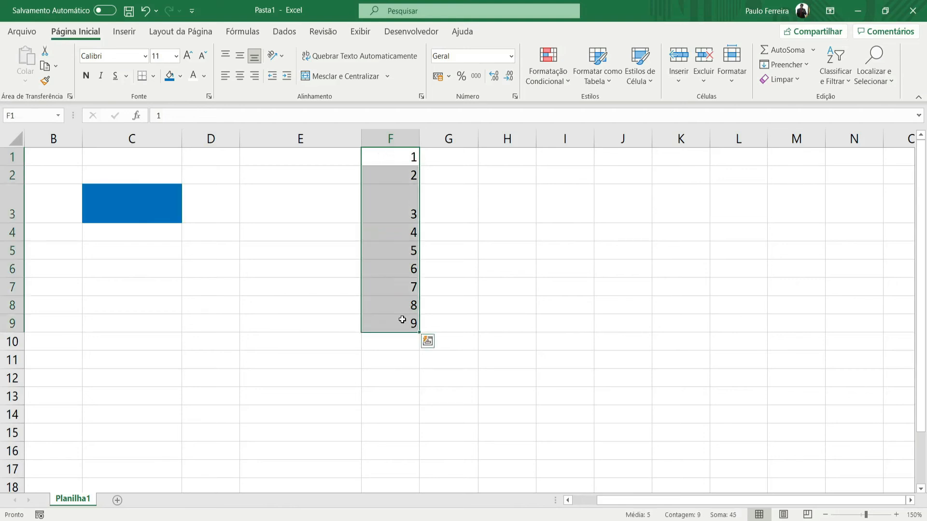
{"action": "left_click", "coordinate": [243, 79]}
{"action": "left_click", "coordinate": [722, 293]}
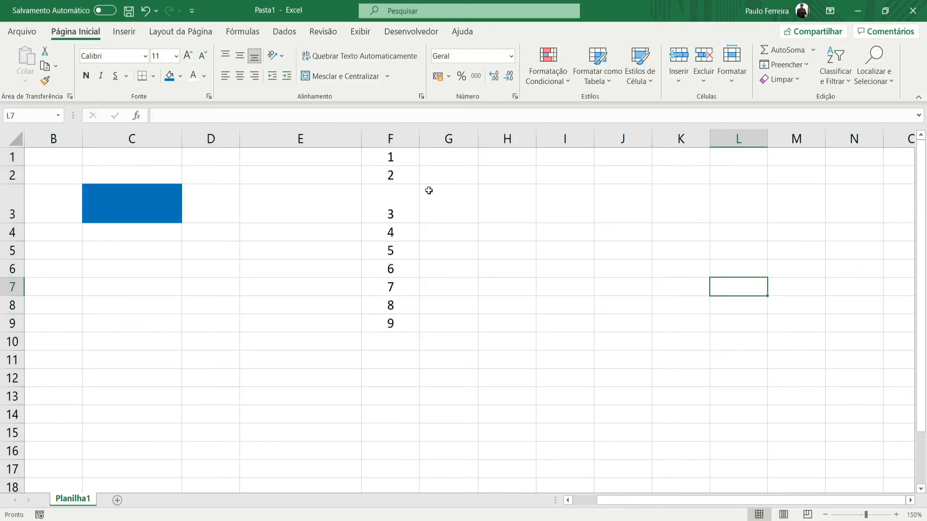
{"action": "left_click", "coordinate": [396, 155]}
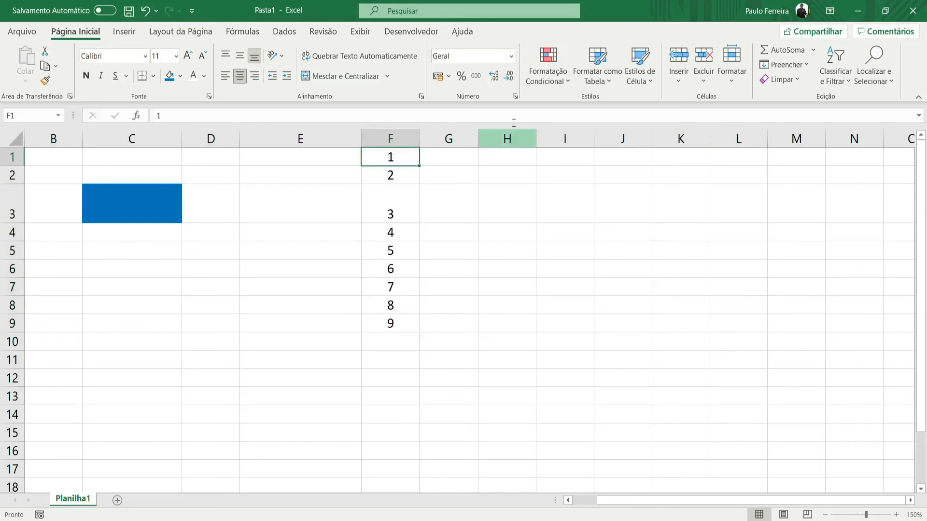
- Apply the Número format to cells F1 and F2 and reduce F2 to no decimal places
{"action": "left_click", "coordinate": [510, 56]}
{"action": "left_click", "coordinate": [481, 108]}
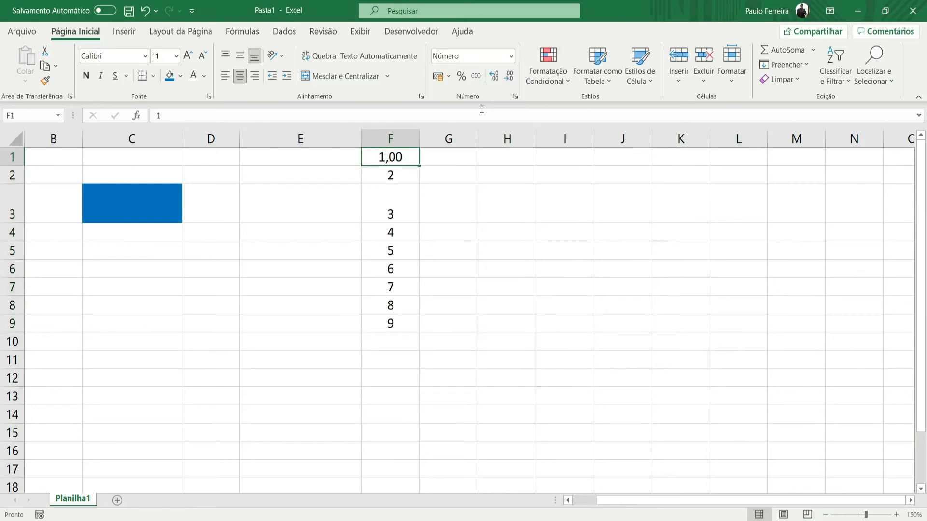
{"action": "left_click", "coordinate": [392, 175]}
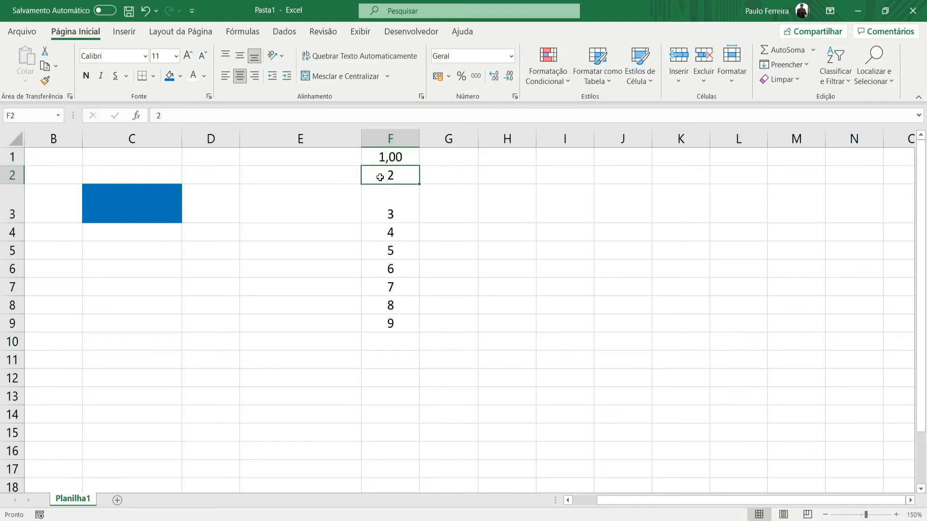
{"action": "left_click", "coordinate": [510, 56]}
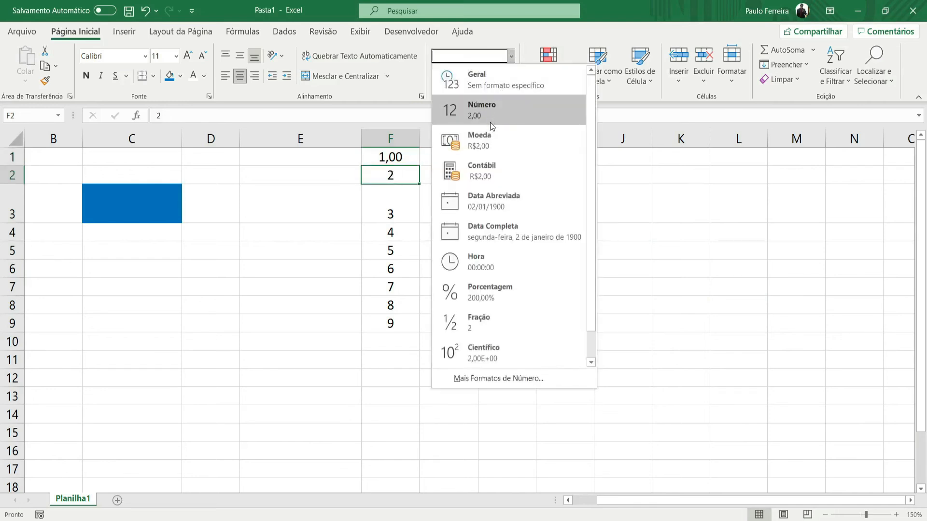
{"action": "left_click", "coordinate": [490, 123]}
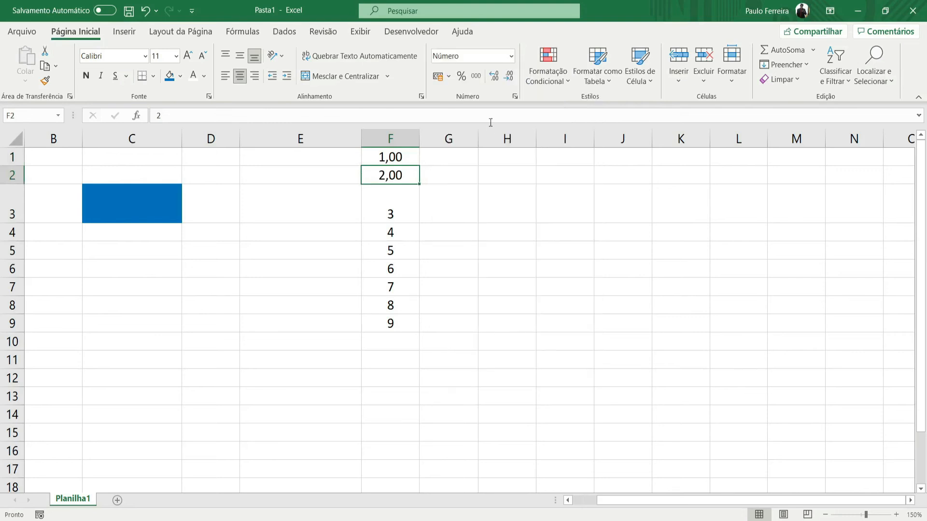
{"action": "left_click", "coordinate": [508, 79]}
{"action": "left_click", "coordinate": [508, 79]}
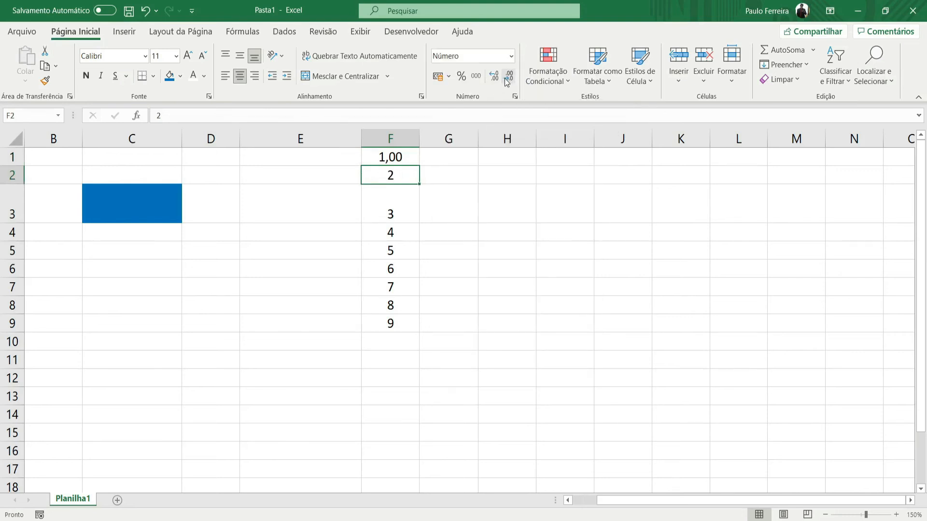
{"action": "left_click", "coordinate": [495, 224]}
- Format cell F3 as currency (Moeda) and cell F4 as accounting (Contábil)
{"action": "left_click", "coordinate": [388, 211]}
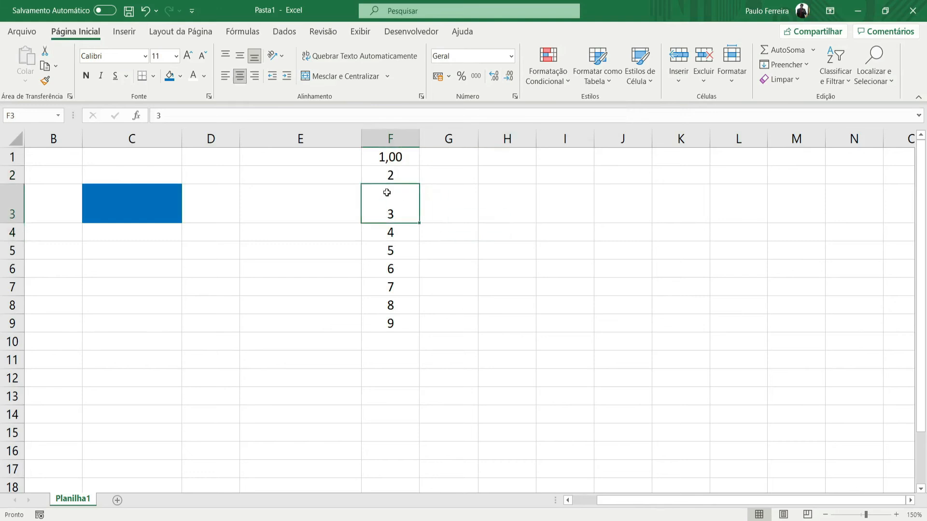
{"action": "left_click", "coordinate": [514, 59]}
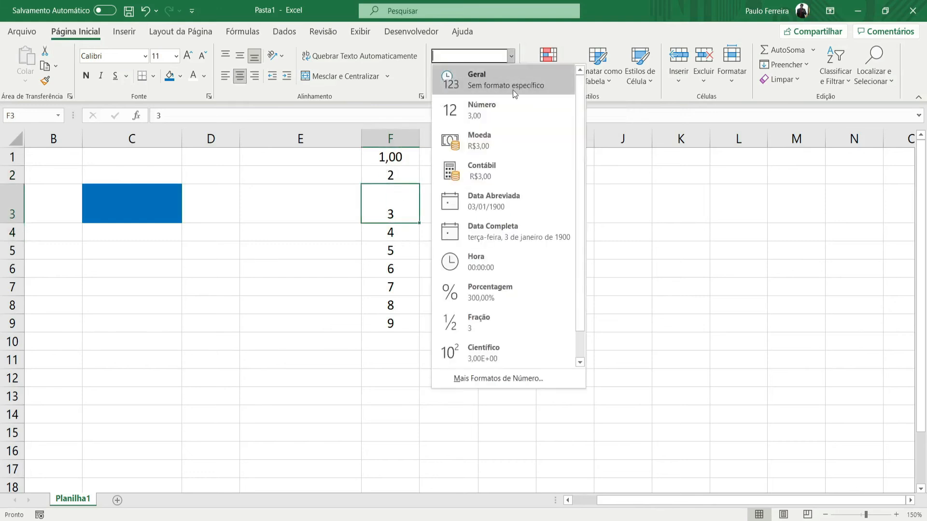
{"action": "left_click", "coordinate": [513, 139]}
{"action": "left_click", "coordinate": [366, 234]}
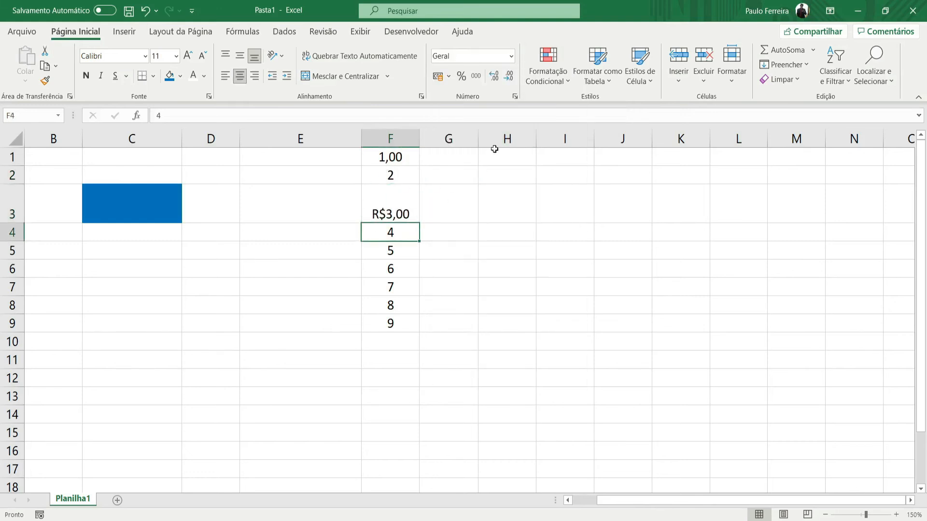
{"action": "left_click", "coordinate": [512, 56]}
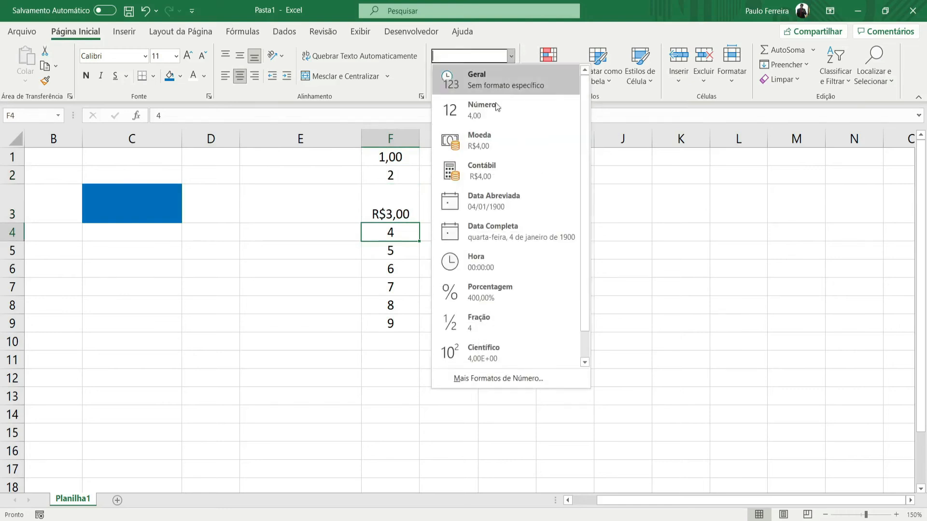
{"action": "left_click", "coordinate": [481, 172]}
- Apply the Número format to cell F5 and increase it to five decimal places
{"action": "left_click", "coordinate": [395, 246]}
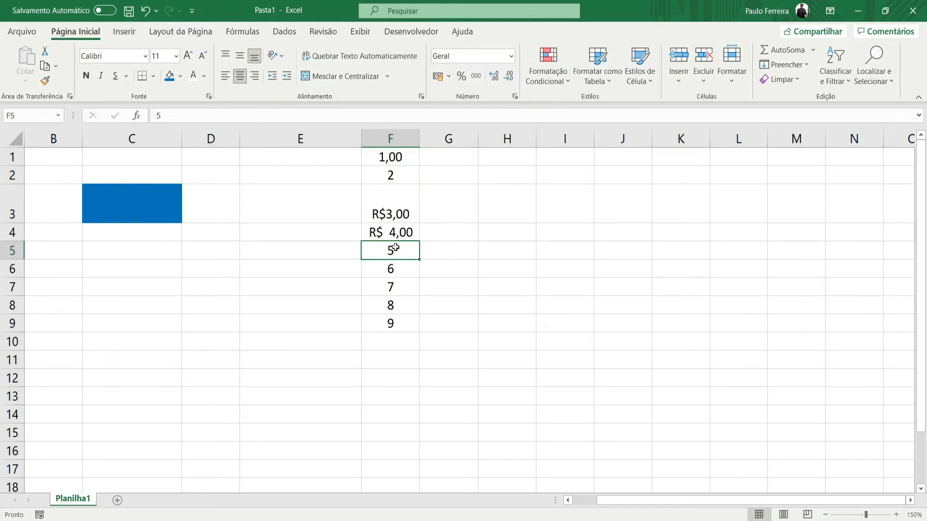
{"action": "left_click", "coordinate": [511, 56]}
{"action": "left_click", "coordinate": [483, 103]}
{"action": "left_click", "coordinate": [494, 75]}
{"action": "left_click", "coordinate": [495, 77]}
{"action": "left_click", "coordinate": [495, 77]}
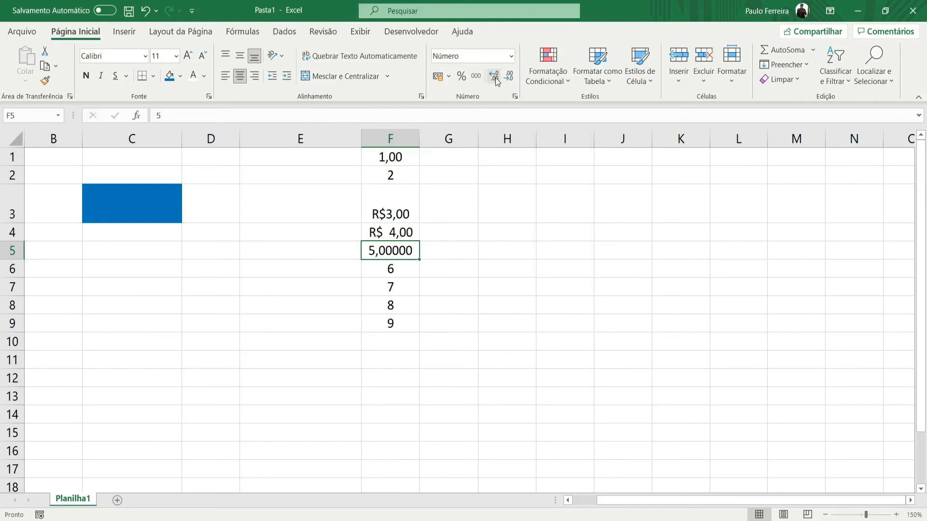
- Format cell F6 as Moeda, and switch it to the US dollar accounting format
{"action": "left_click", "coordinate": [391, 288]}
{"action": "left_click", "coordinate": [401, 267]}
{"action": "left_click", "coordinate": [511, 56]}
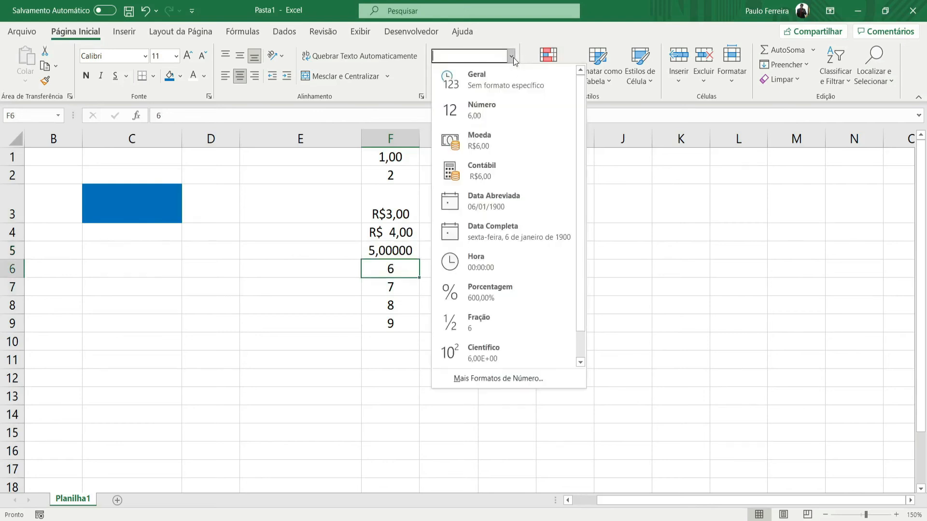
{"action": "left_click", "coordinate": [499, 147]}
{"action": "left_click", "coordinate": [447, 80]}
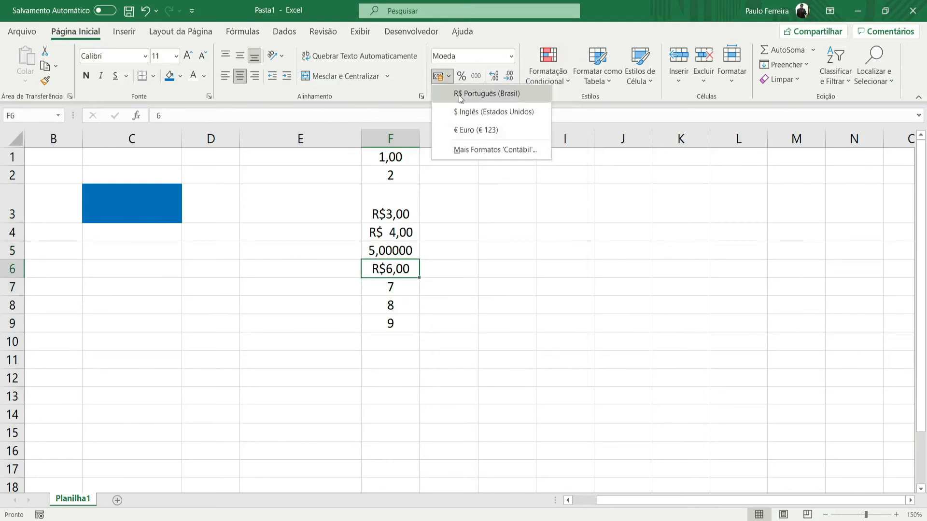
{"action": "left_click", "coordinate": [485, 109]}
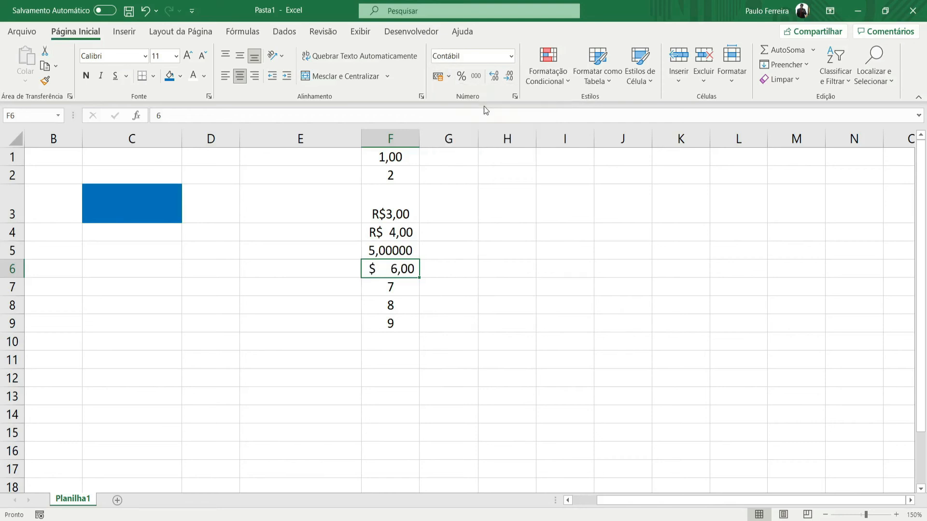
- Format cell F7 as Moeda, and switch it to the euro accounting format
{"action": "left_click", "coordinate": [409, 290]}
{"action": "left_click", "coordinate": [511, 56]}
{"action": "left_click", "coordinate": [485, 143]}
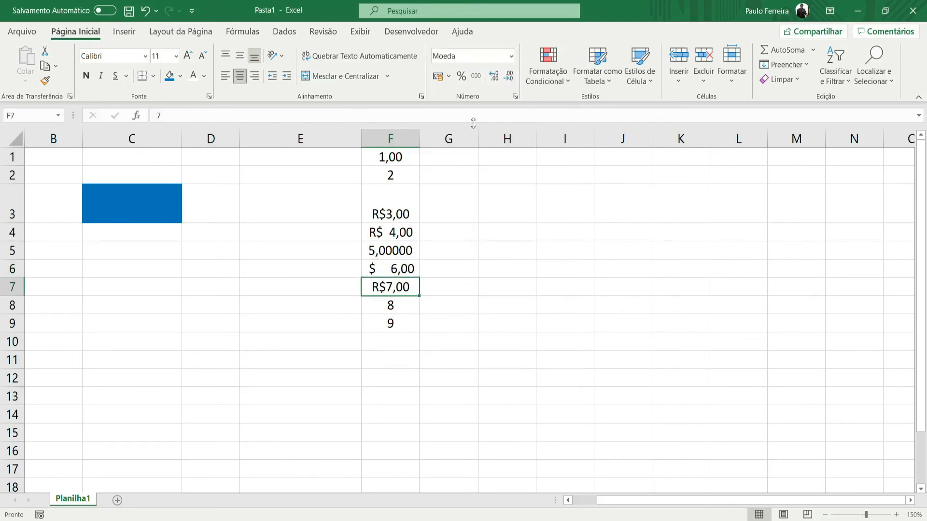
{"action": "left_click", "coordinate": [448, 76]}
{"action": "left_click", "coordinate": [467, 131]}
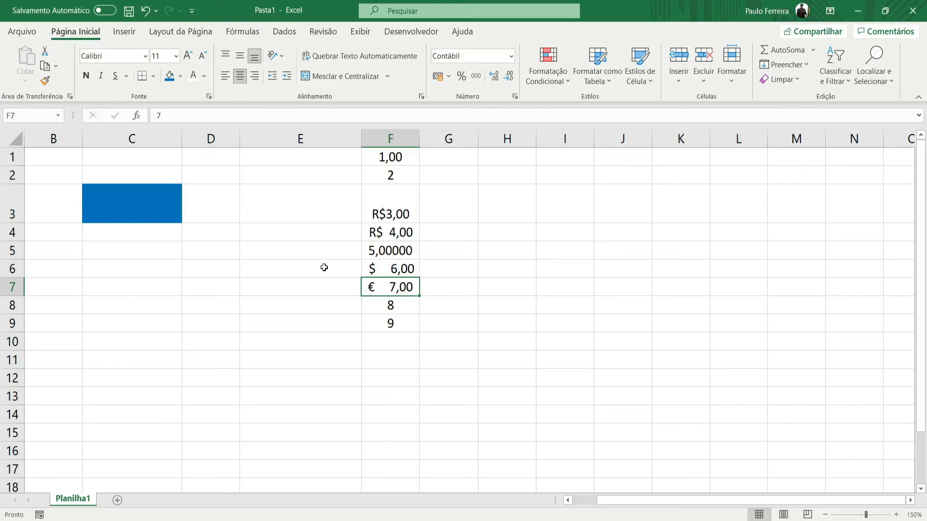
- Apply the short date format (Data Abreviada) to cells F8 and F9
{"action": "left_click_drag", "start_coordinate": [405, 307], "coordinate": [405, 324]}
{"action": "left_click", "coordinate": [511, 56]}
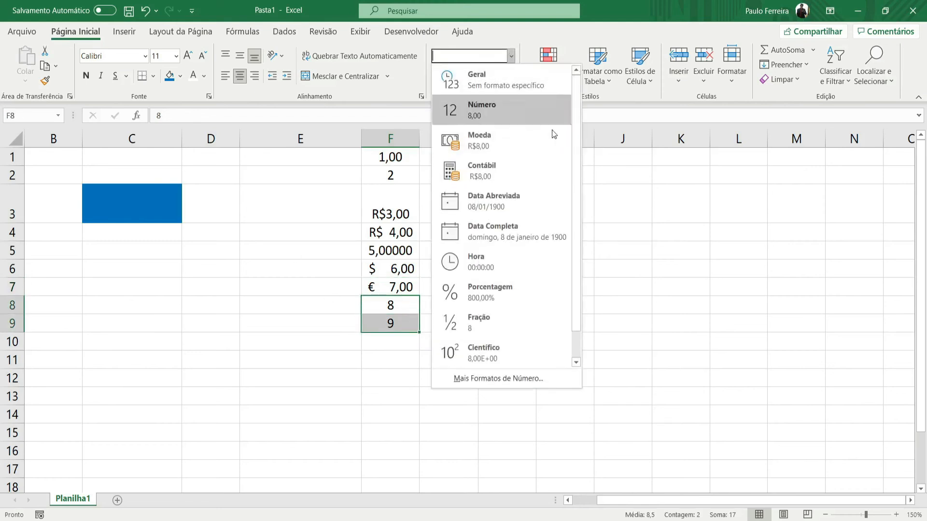
{"action": "left_click", "coordinate": [506, 205]}
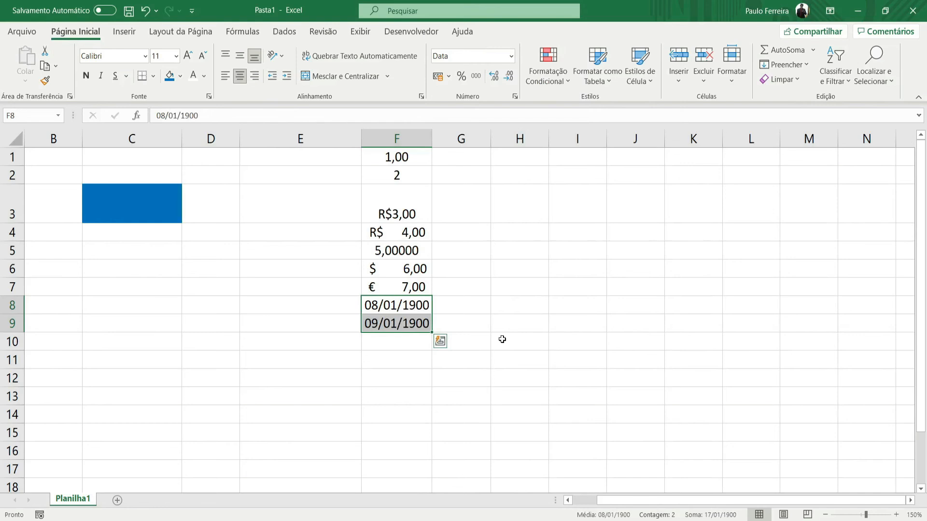
{"action": "left_click", "coordinate": [497, 339]}
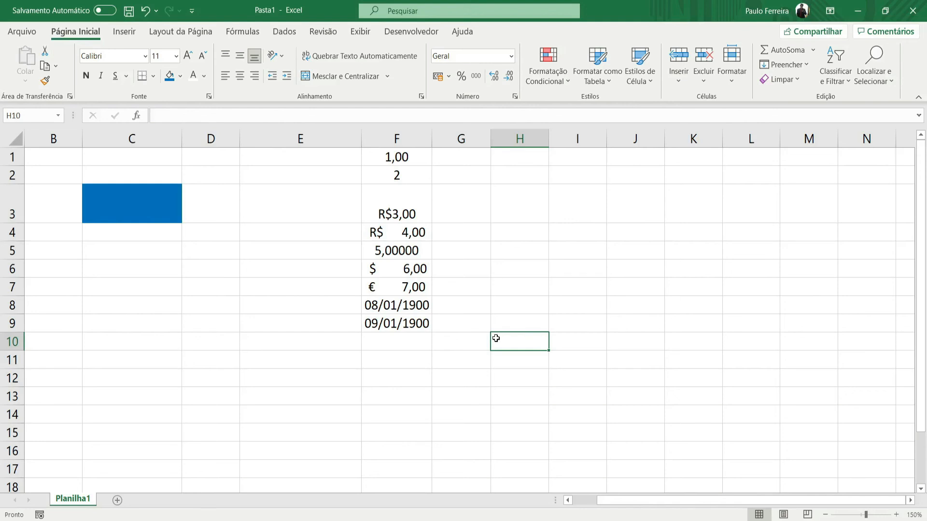
- Enter 1 in date-formatted cell F8 and 2 in cell F9
{"action": "left_click", "coordinate": [380, 311]}
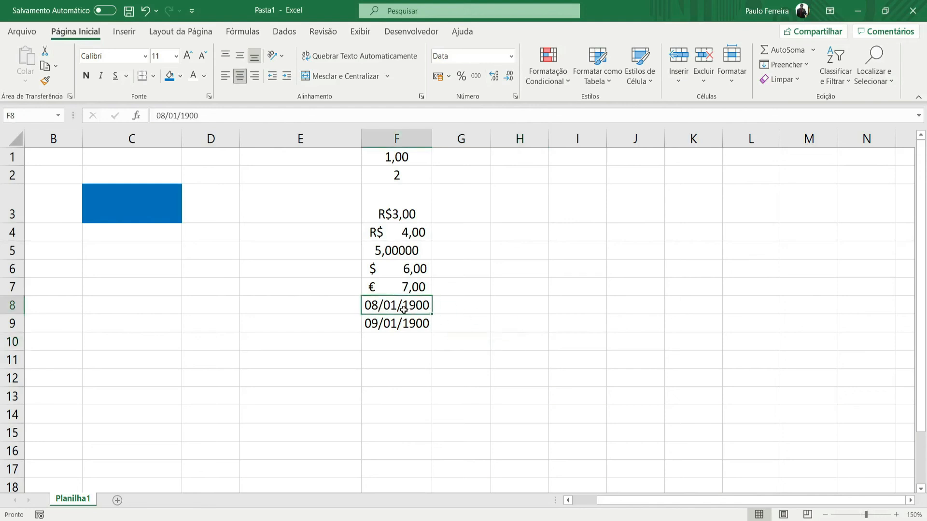
{"action": "type", "text": "1"}
{"action": "key", "text": "Return"}
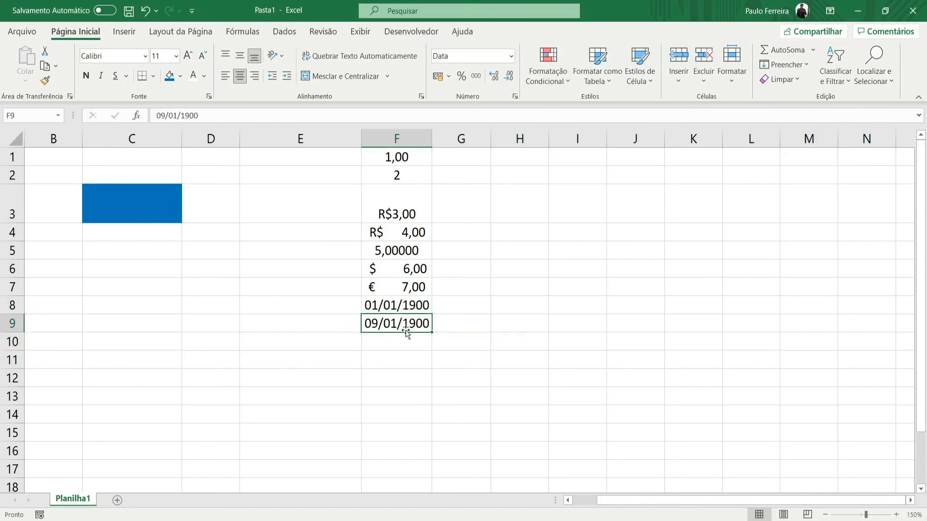
{"action": "type", "text": "2"}
{"action": "key", "text": "Return"}
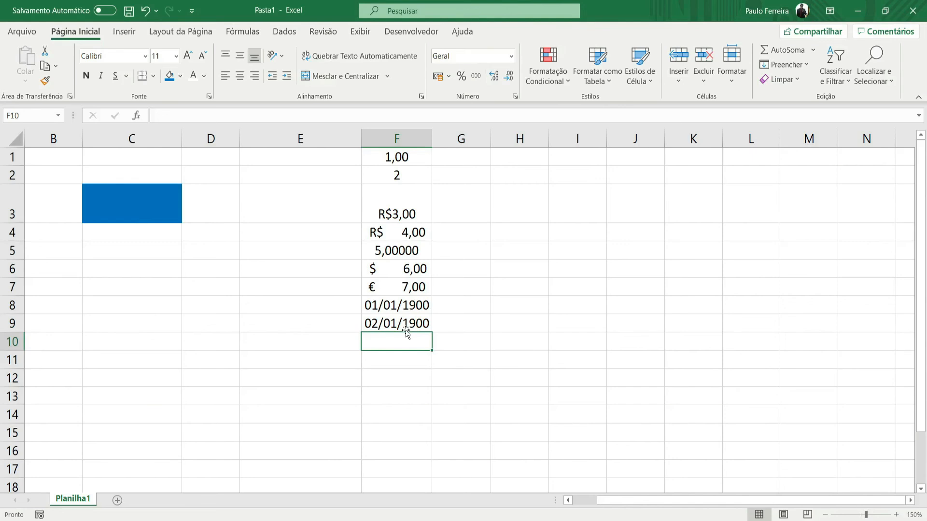
- Clear the contents of F8 and F9 and enter the date 15/5/2025 in F8
{"action": "left_click_drag", "start_coordinate": [405, 312], "coordinate": [418, 319]}
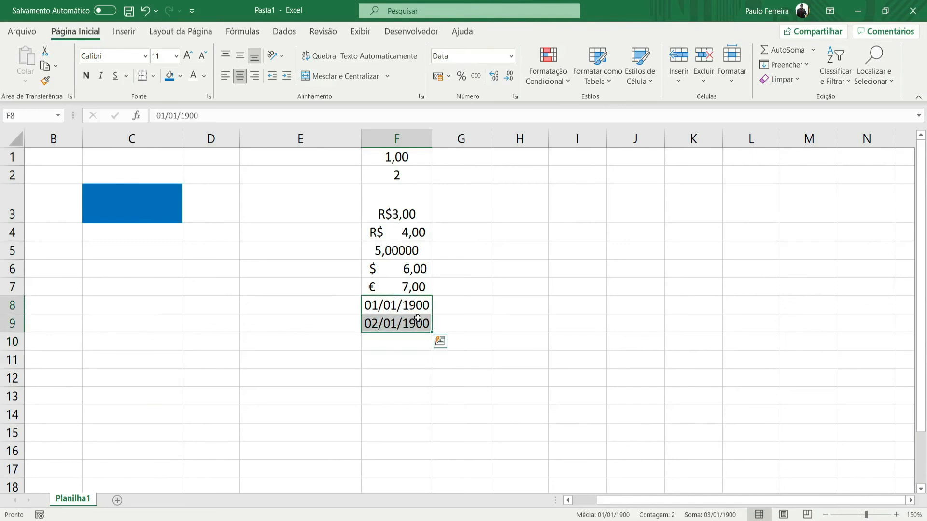
{"action": "key", "text": "Delete"}
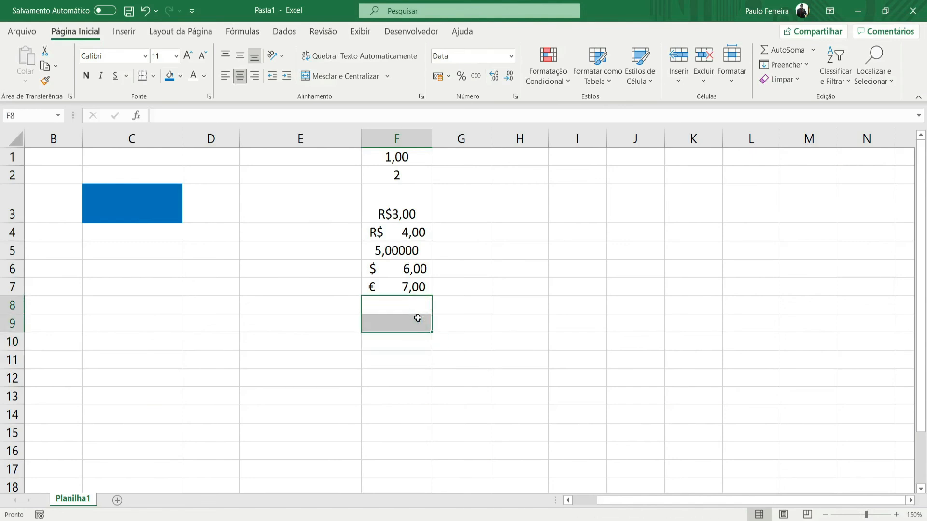
{"action": "type", "text": "15"}
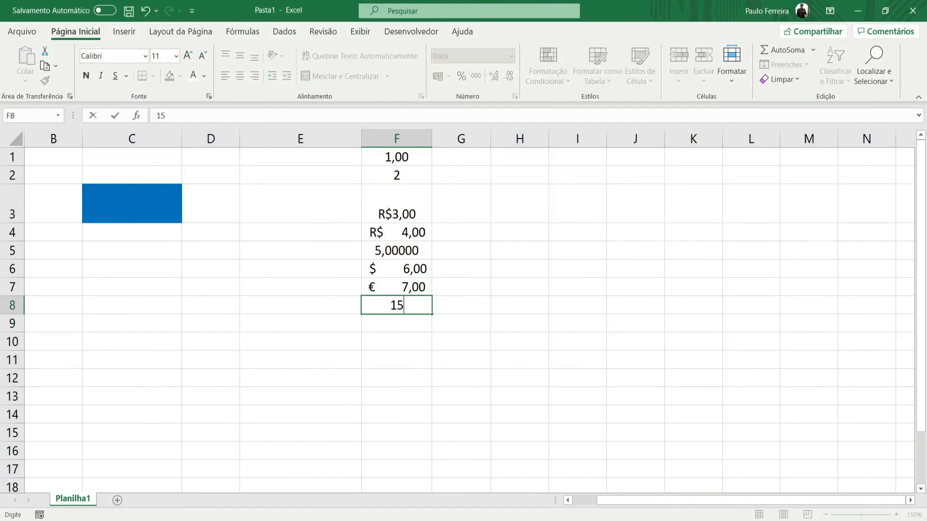
{"action": "type", "text": "/5/2025"}
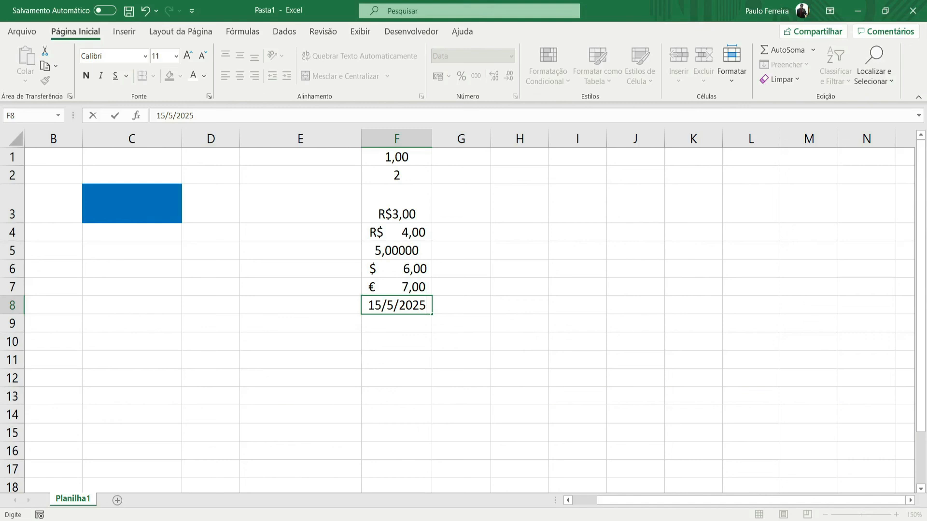
{"action": "key", "text": "Return"}
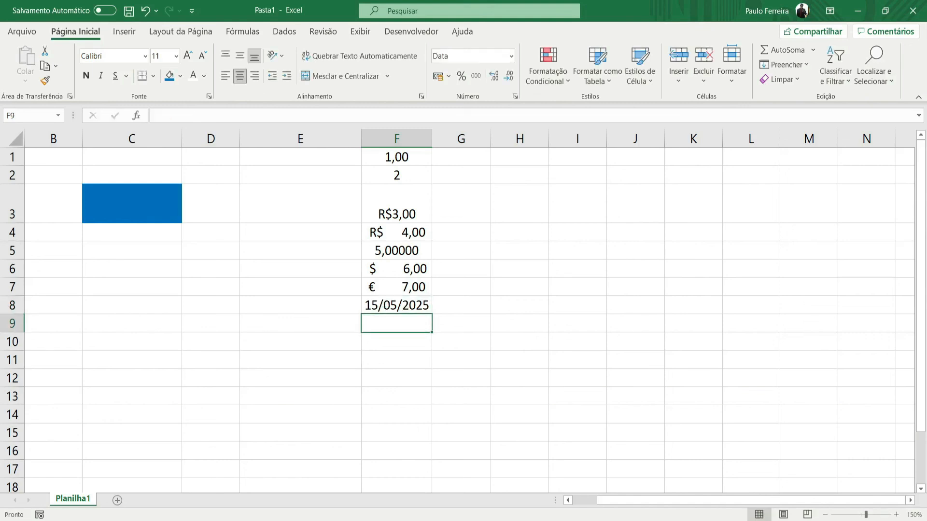
- Enter the date 15/05/2025 in the General-format cell H6
{"action": "left_click", "coordinate": [503, 269]}
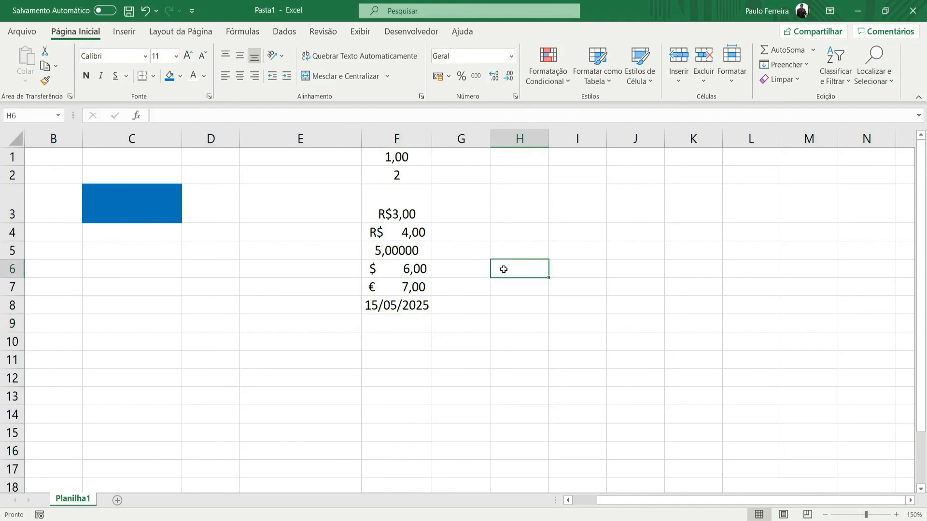
{"action": "type", "text": "15/05/2025"}
{"action": "key", "text": "Return"}
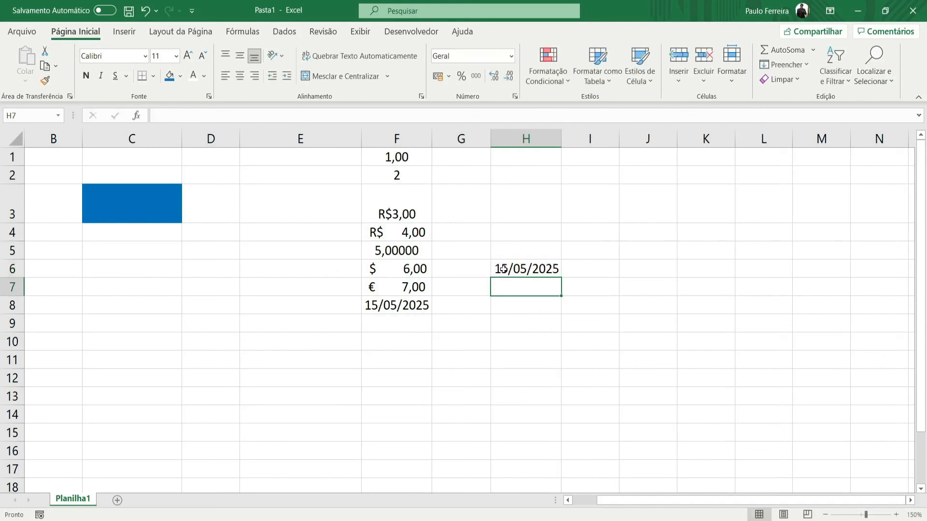
- Change the date in cell H6 to the long date format (Data Completa)
{"action": "left_click", "coordinate": [553, 270]}
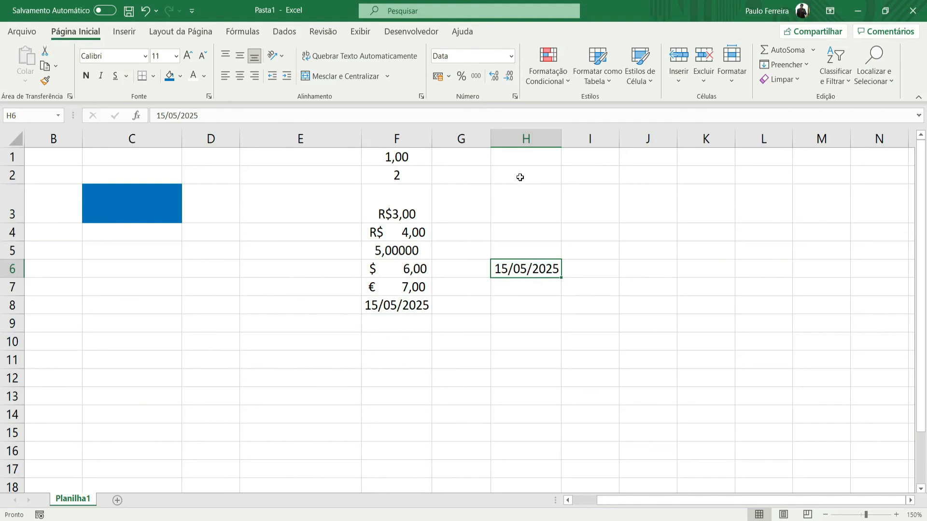
{"action": "left_click", "coordinate": [510, 57]}
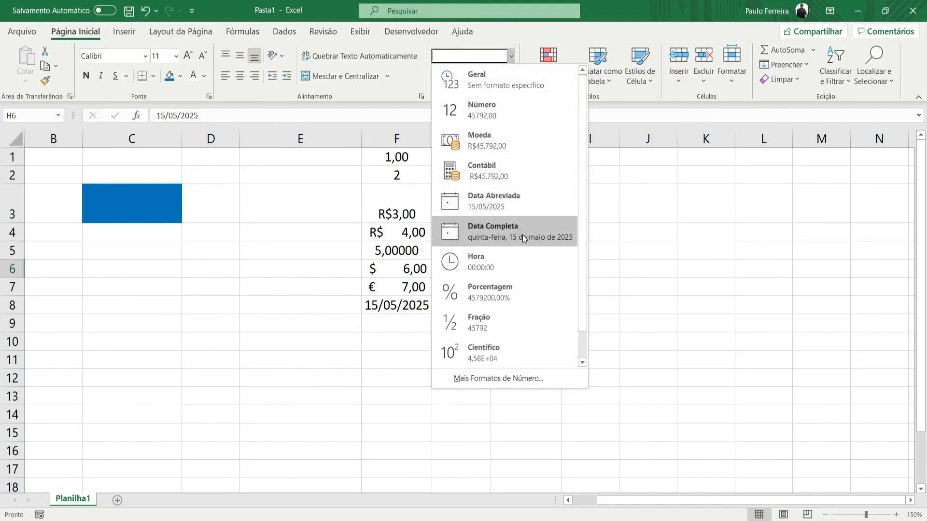
{"action": "left_click", "coordinate": [681, 235]}
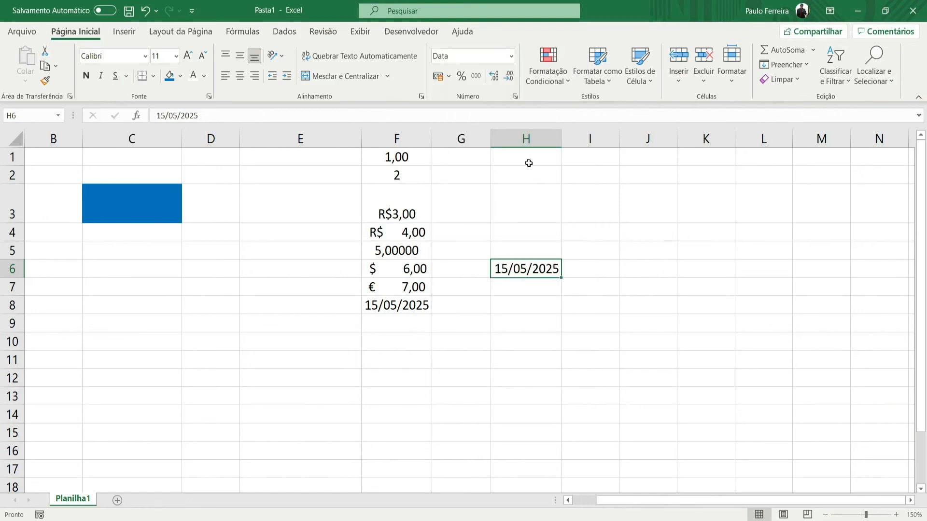
{"action": "left_click", "coordinate": [510, 57]}
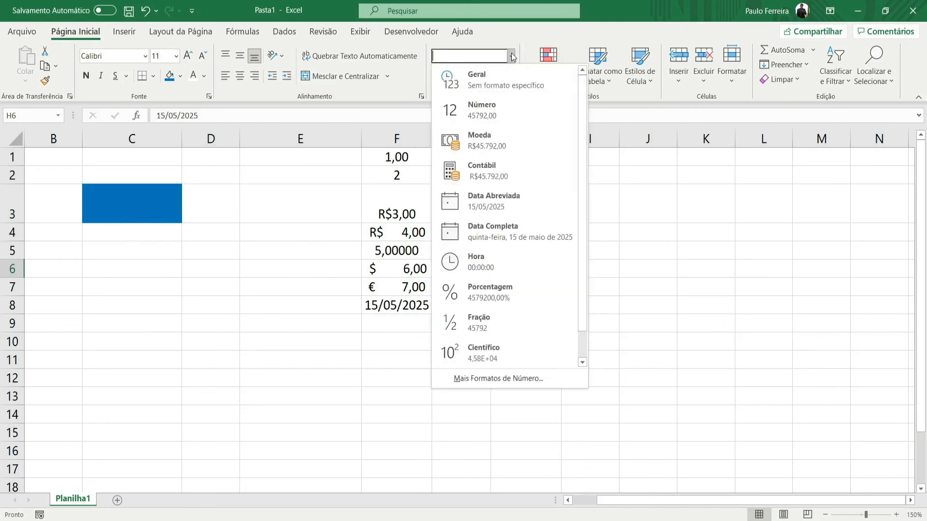
{"action": "left_click", "coordinate": [512, 234]}
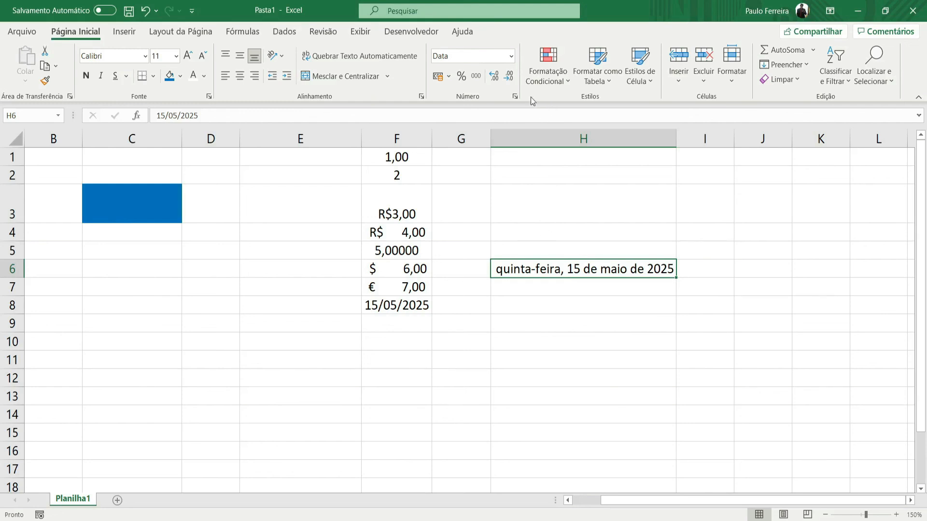
- Review the number formats offered for cell H6, keeping Data Completa selected
{"action": "left_click", "coordinate": [511, 56]}
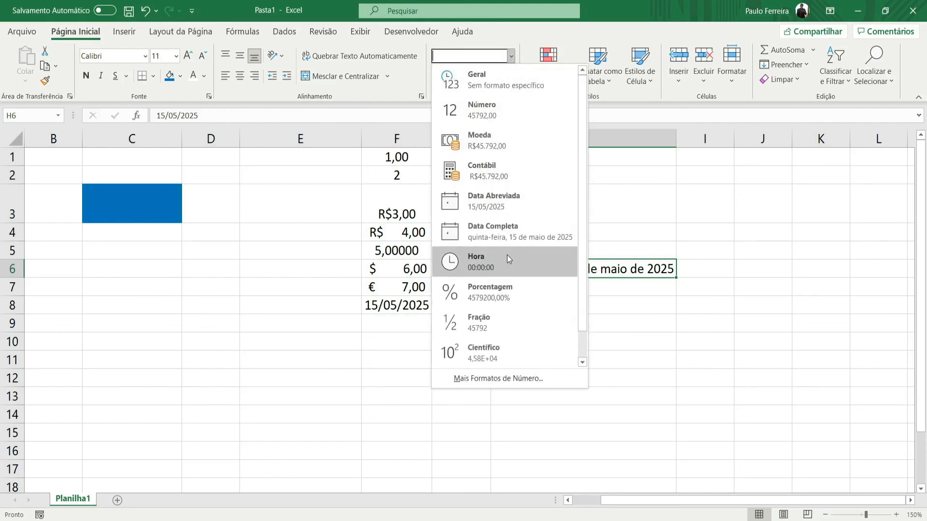
{"action": "left_click", "coordinate": [512, 241]}
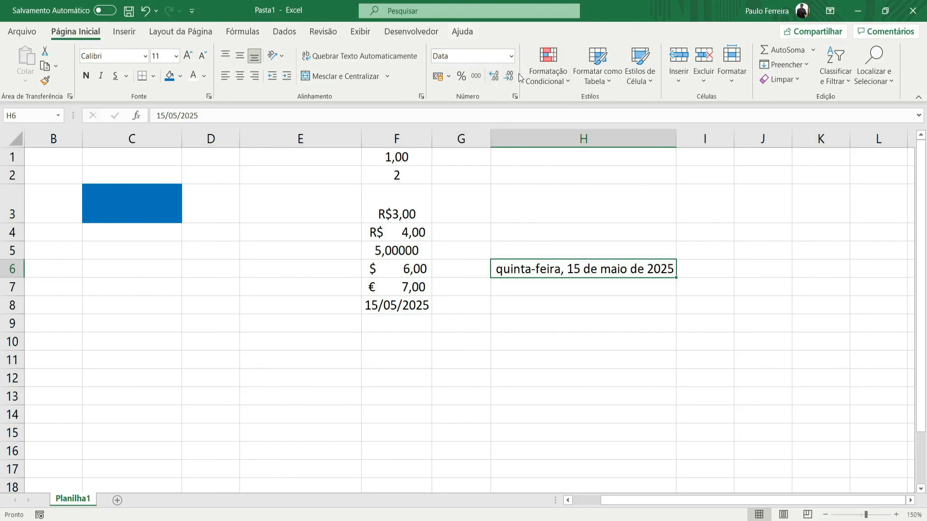
{"action": "left_click", "coordinate": [511, 56]}
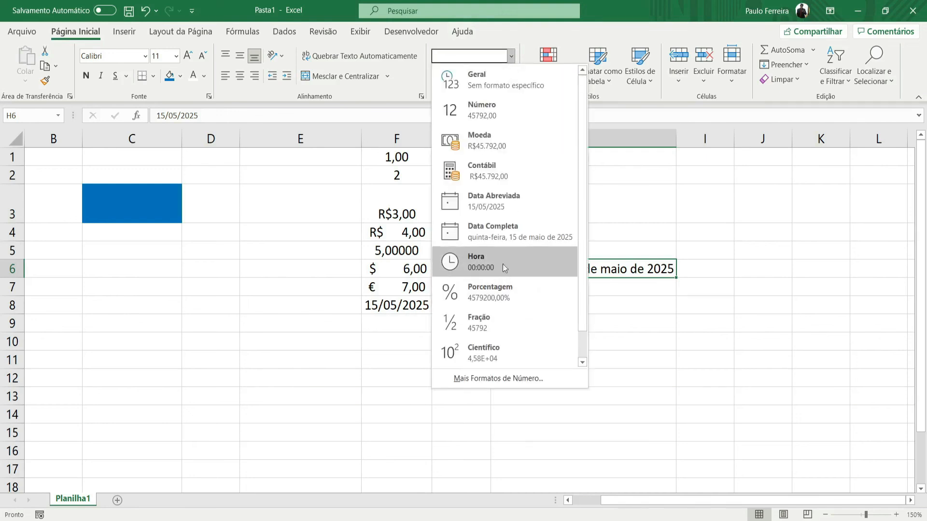
{"action": "left_click", "coordinate": [508, 227]}
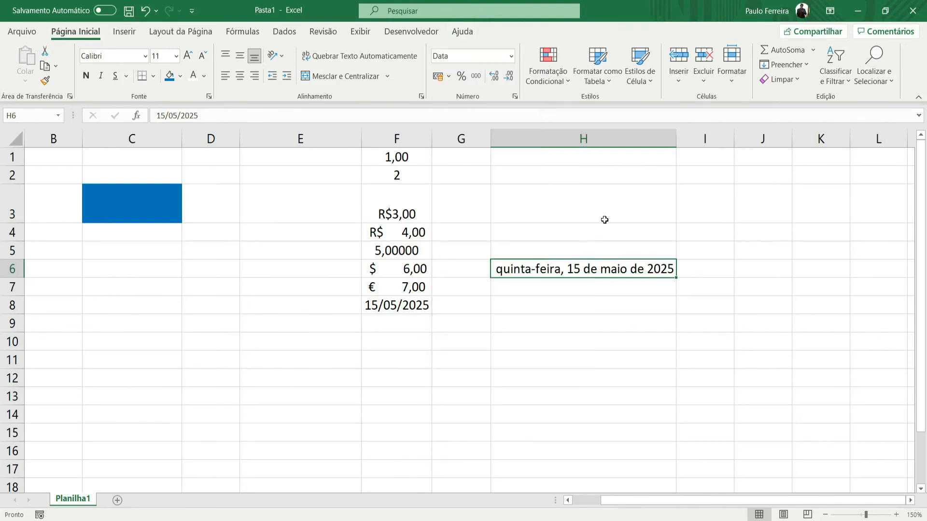